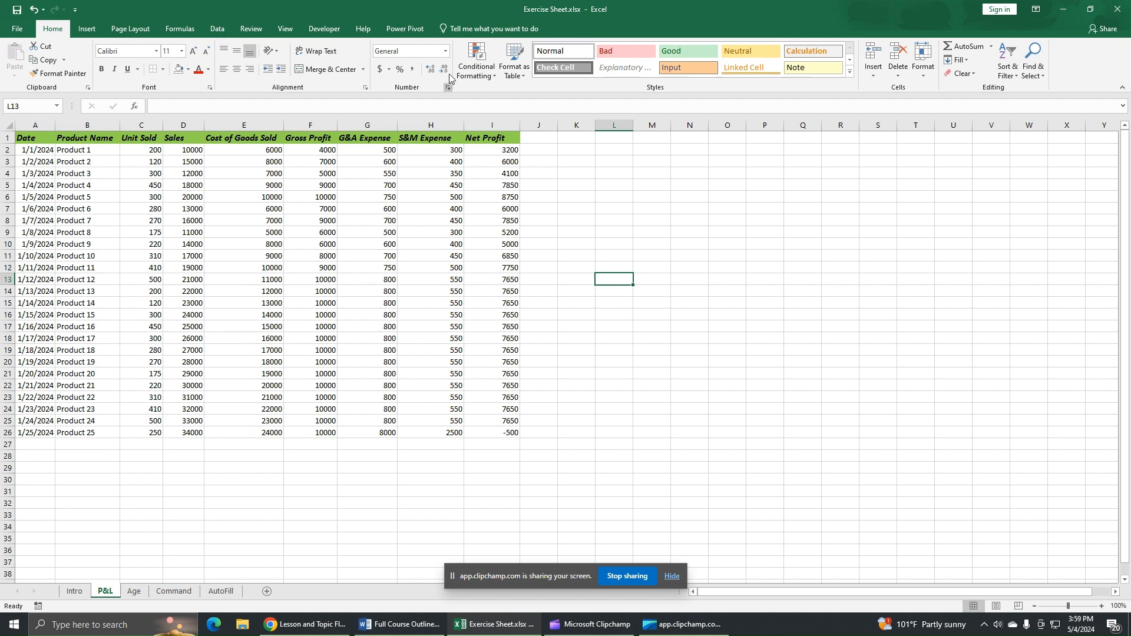
click(279, 186)
click(144, 244)
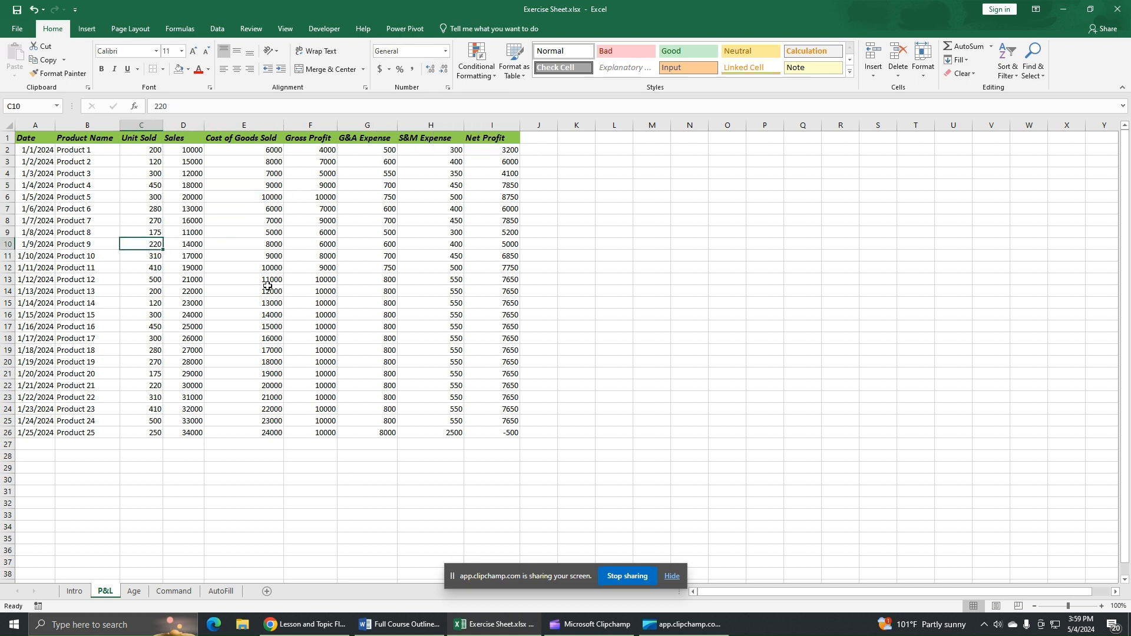
click(446, 52)
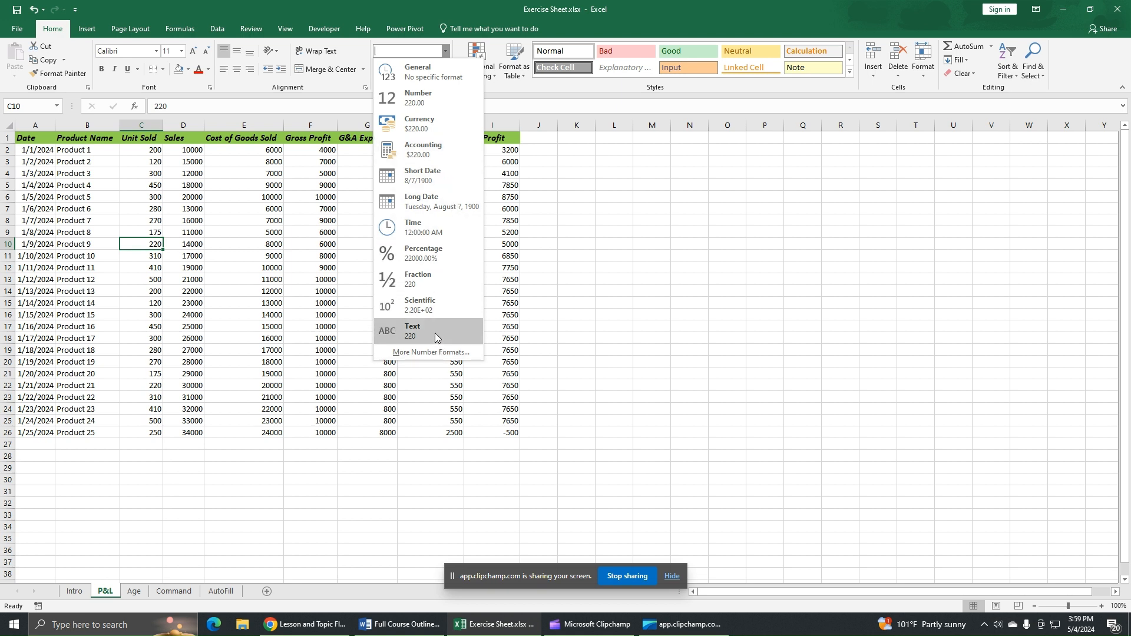
click(575, 270)
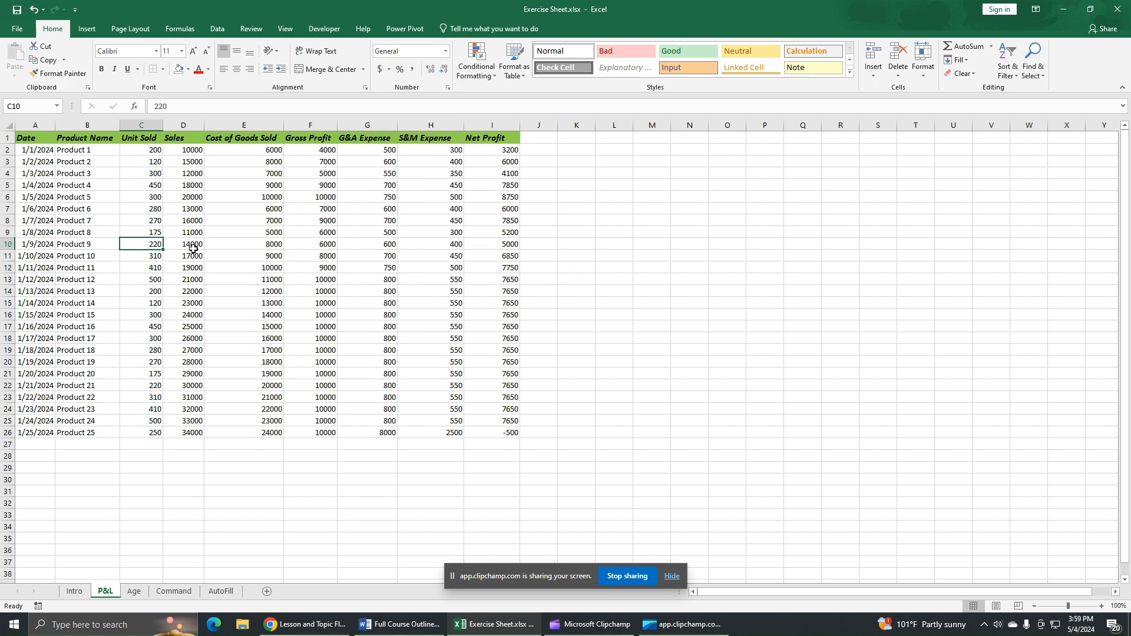
Step: Format the product names in B2:B26 as Text
click(81, 150)
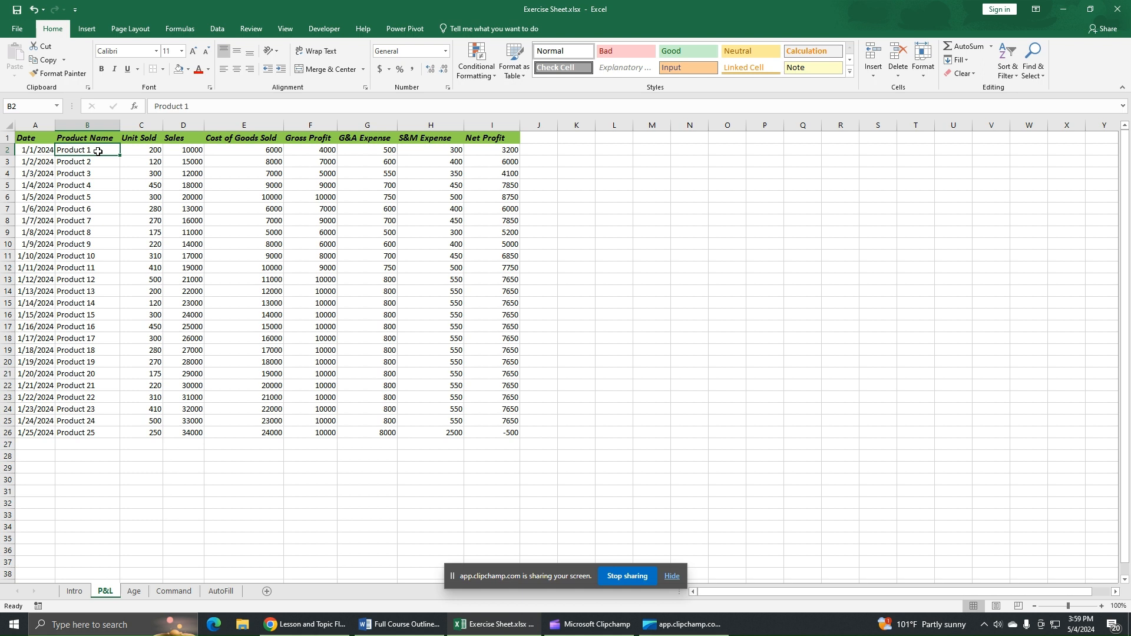
drag(98, 152, 95, 435)
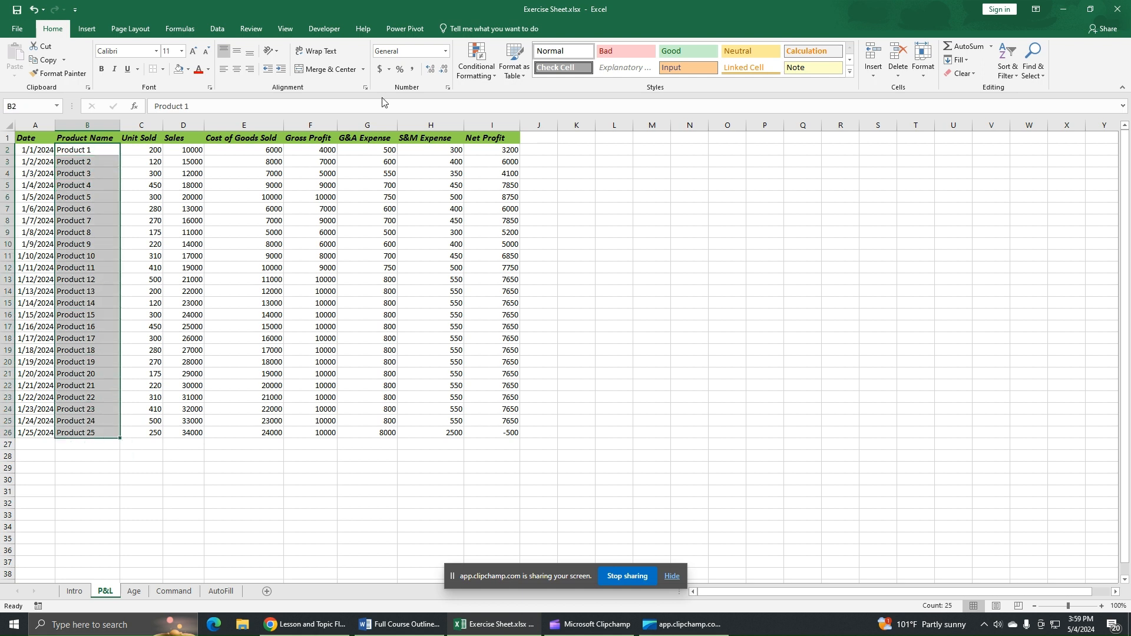
click(446, 53)
click(433, 334)
click(95, 465)
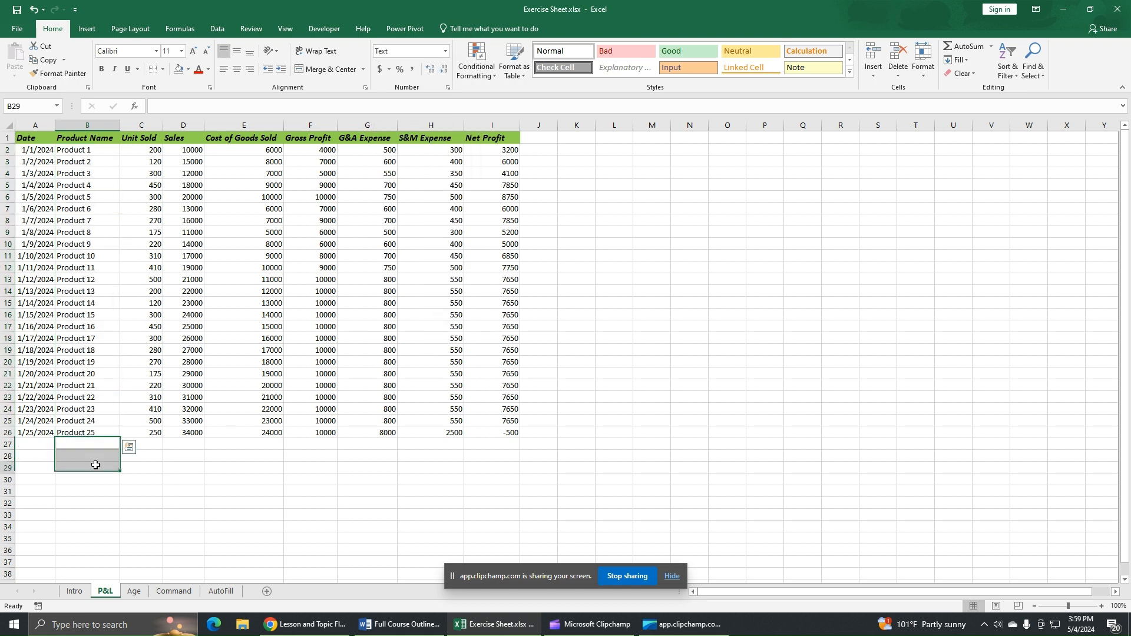
Step: Check the number format of several Product Name cells and compare it with the empty cell B27 below them
click(92, 419)
click(88, 397)
click(84, 374)
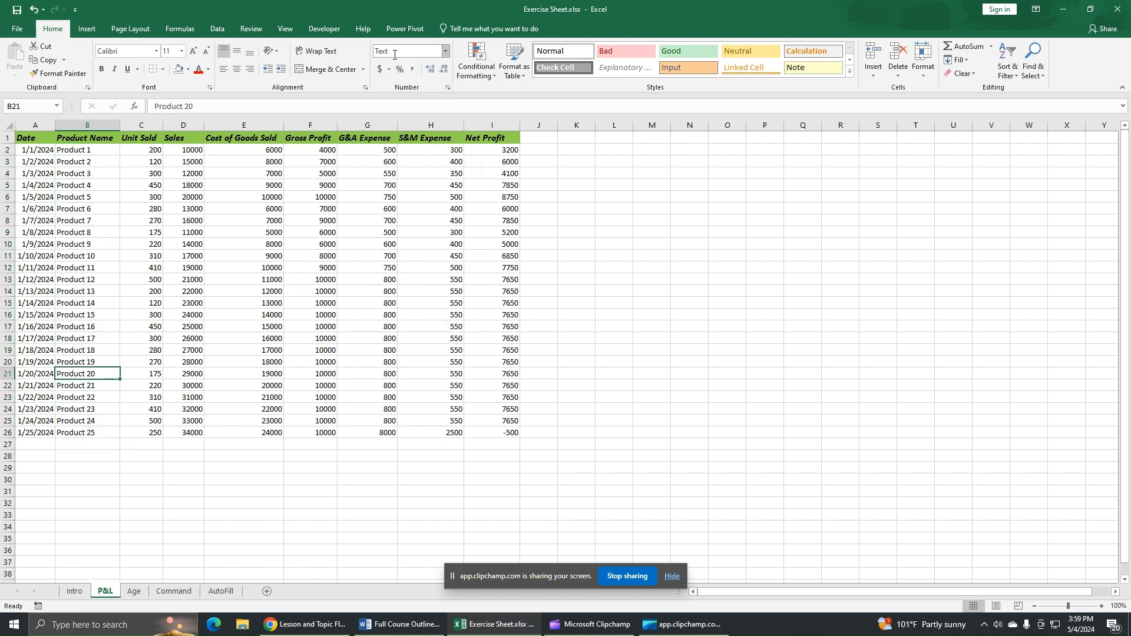
click(85, 350)
click(85, 315)
click(86, 279)
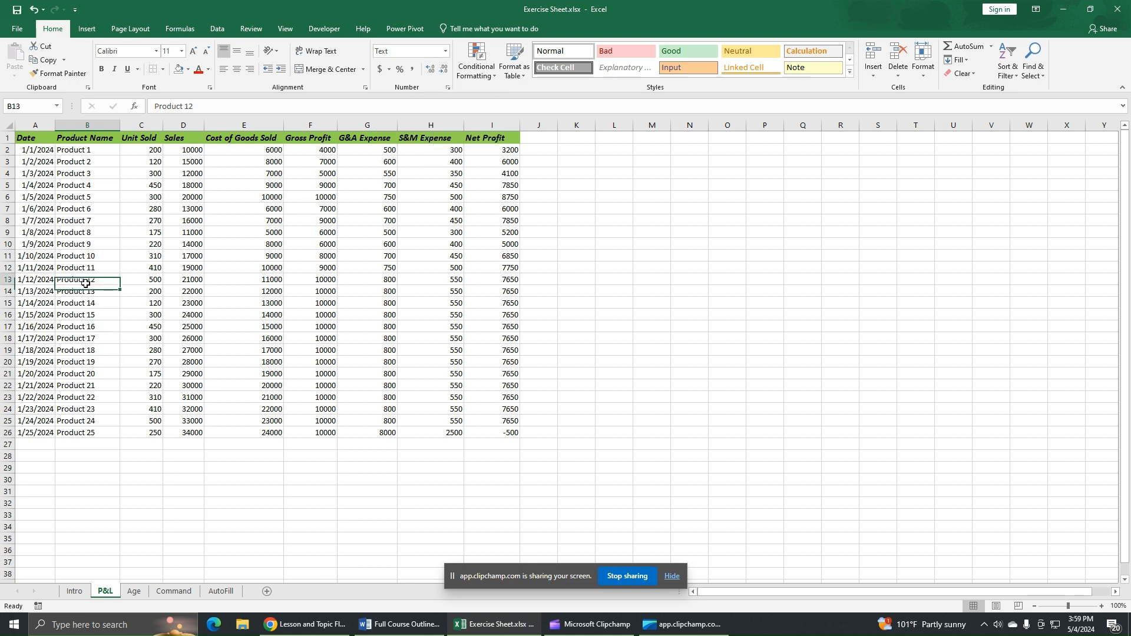
click(88, 244)
click(90, 151)
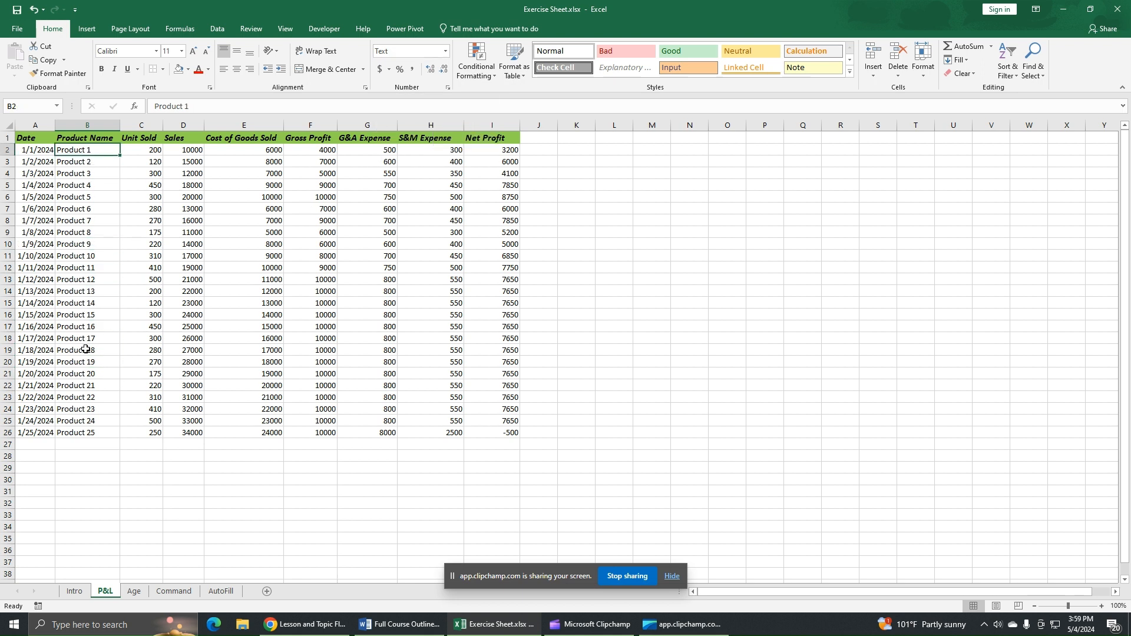
click(98, 436)
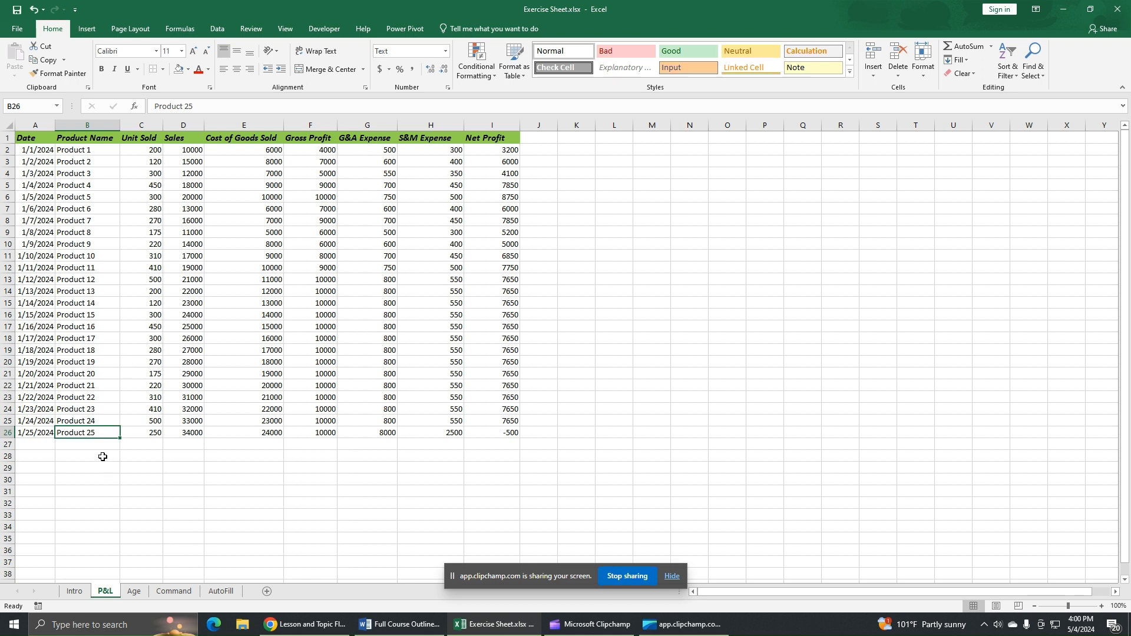
click(71, 445)
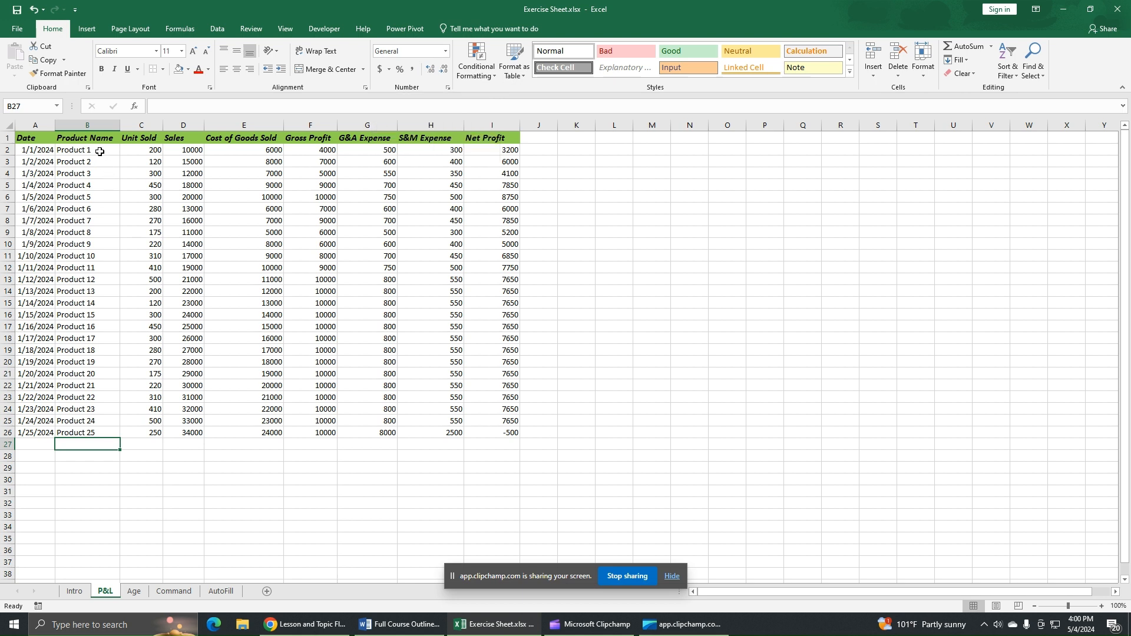
click(446, 52)
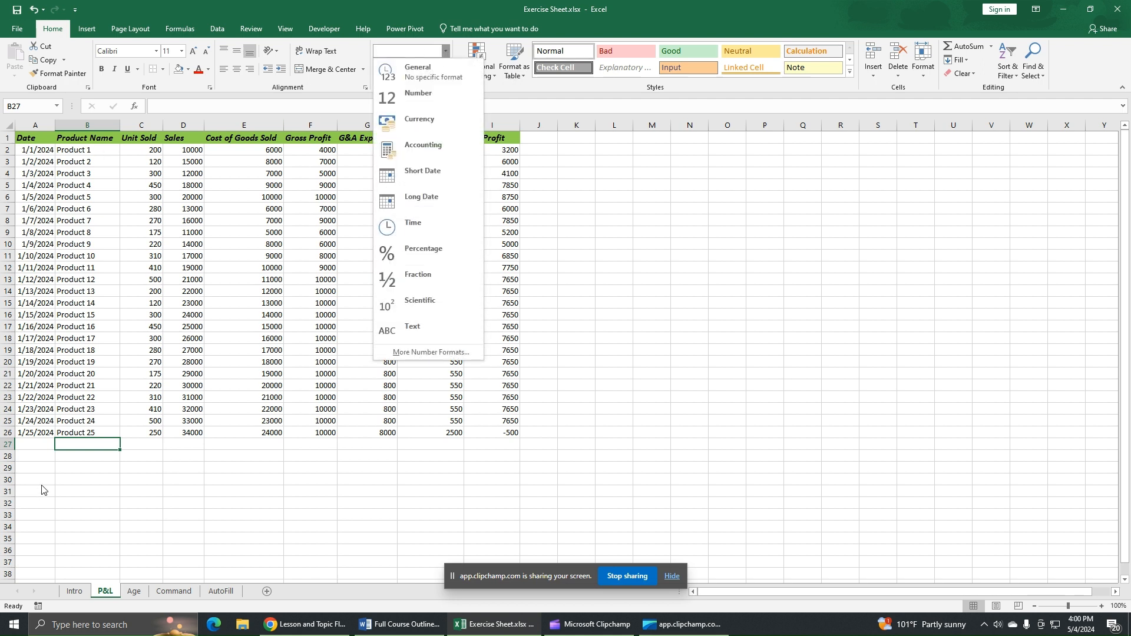
click(101, 435)
click(101, 433)
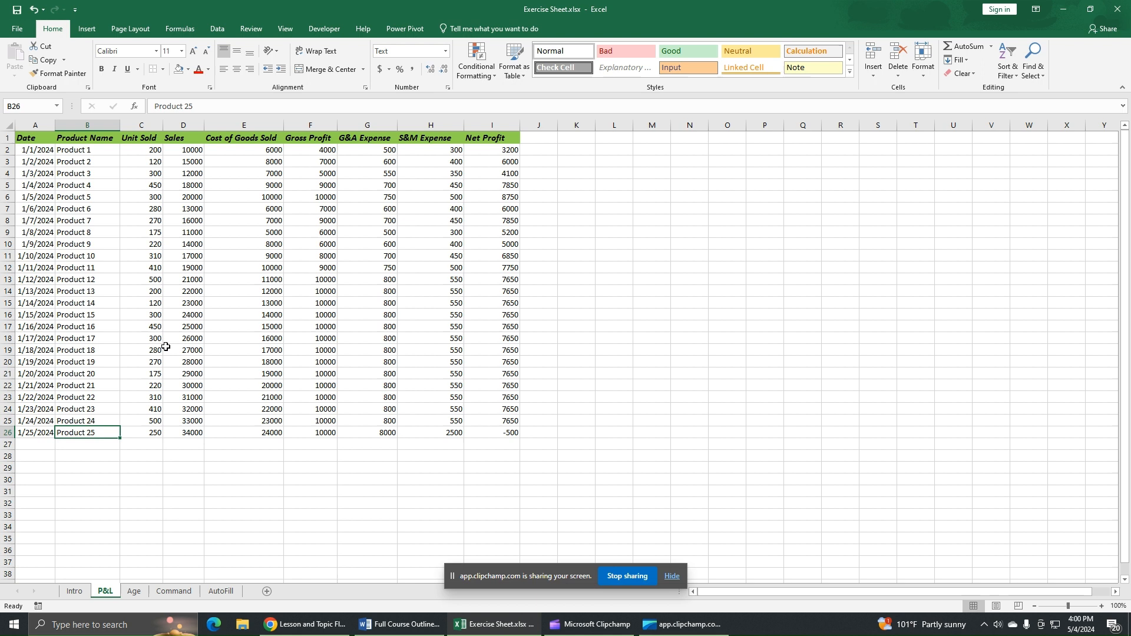
Step: Apply the Number format to the Unit Sold values in C2:C26 and check it on several cells
click(155, 151)
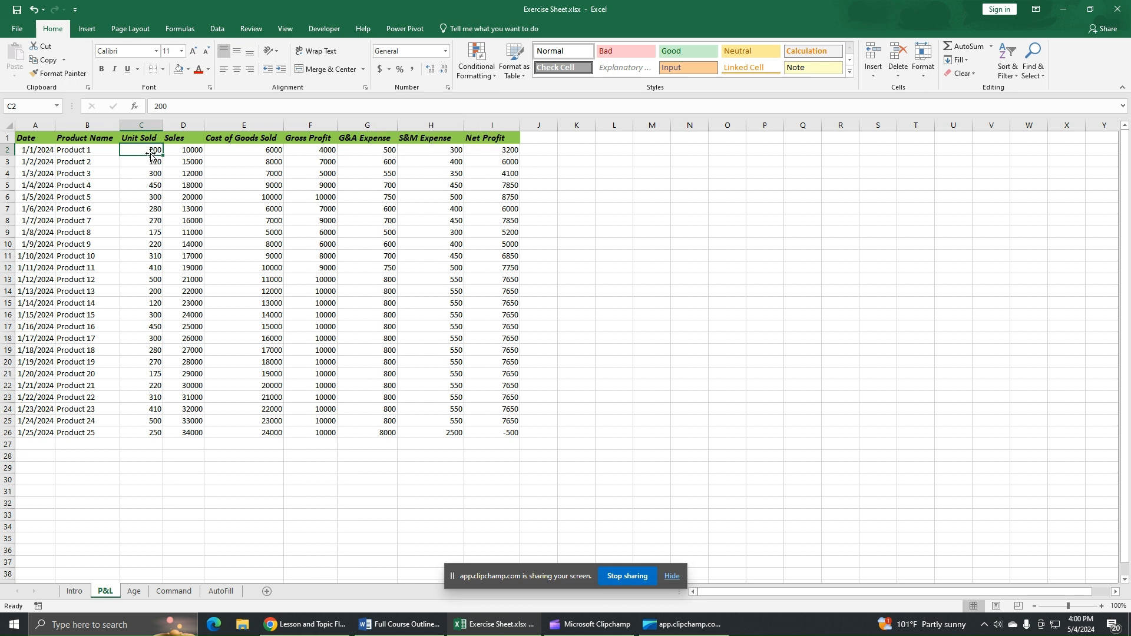
drag(151, 152, 142, 433)
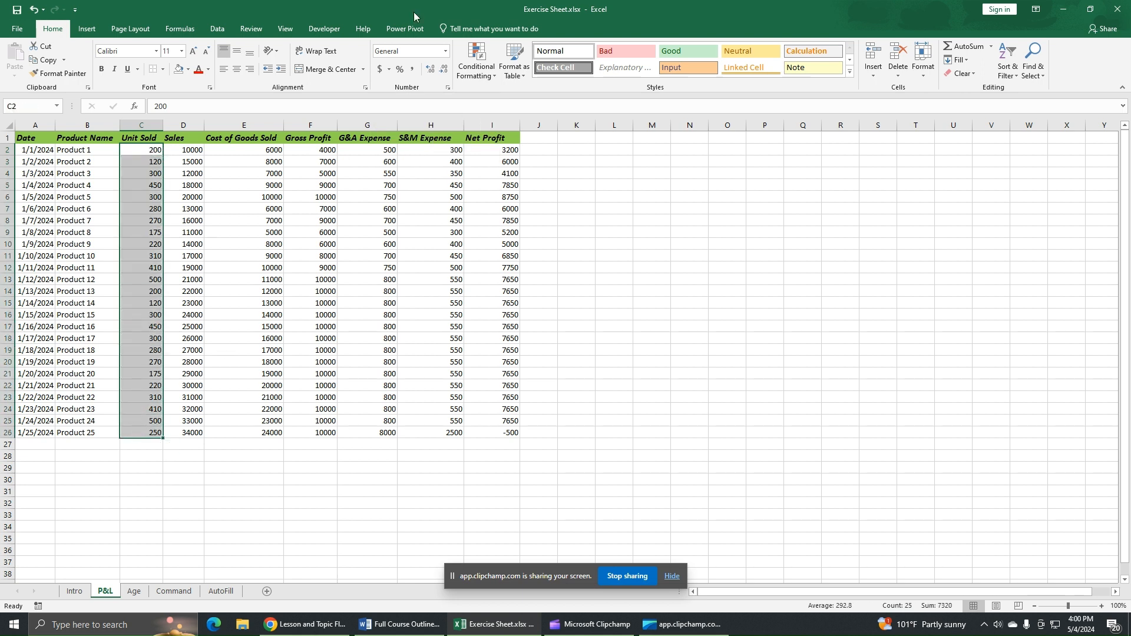
click(446, 51)
click(422, 101)
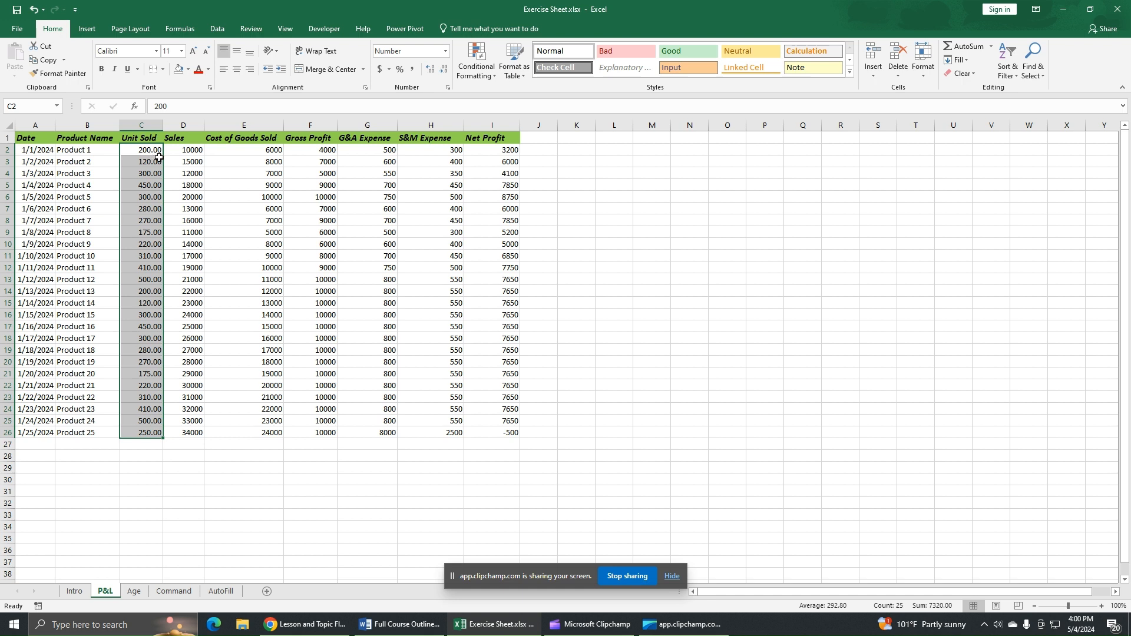
click(166, 245)
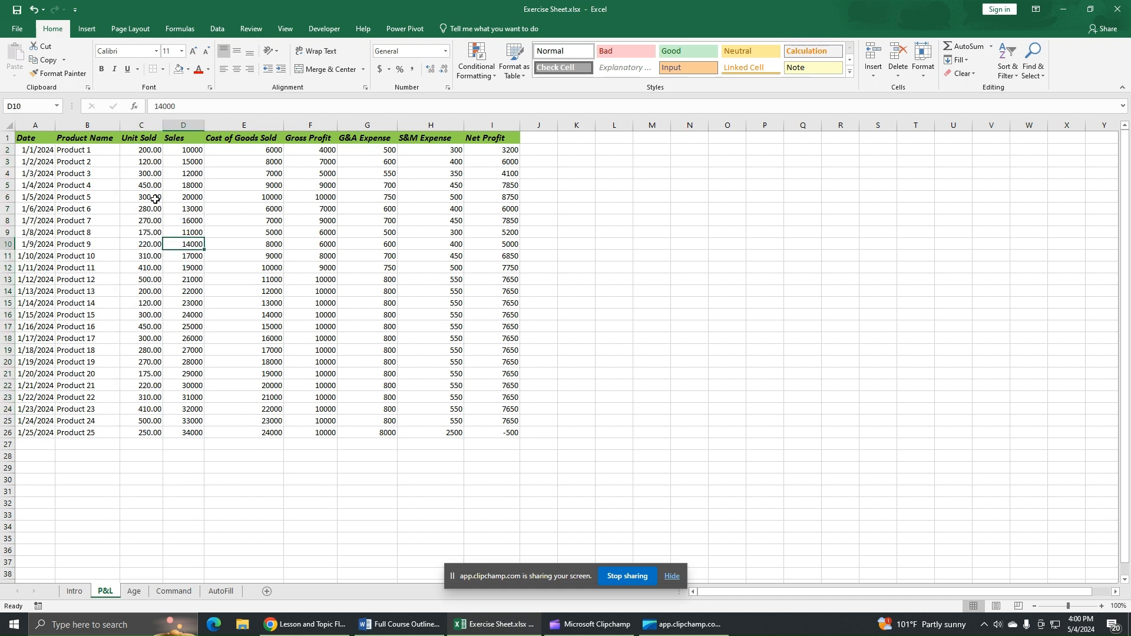
click(151, 151)
click(140, 185)
drag(139, 224, 142, 235)
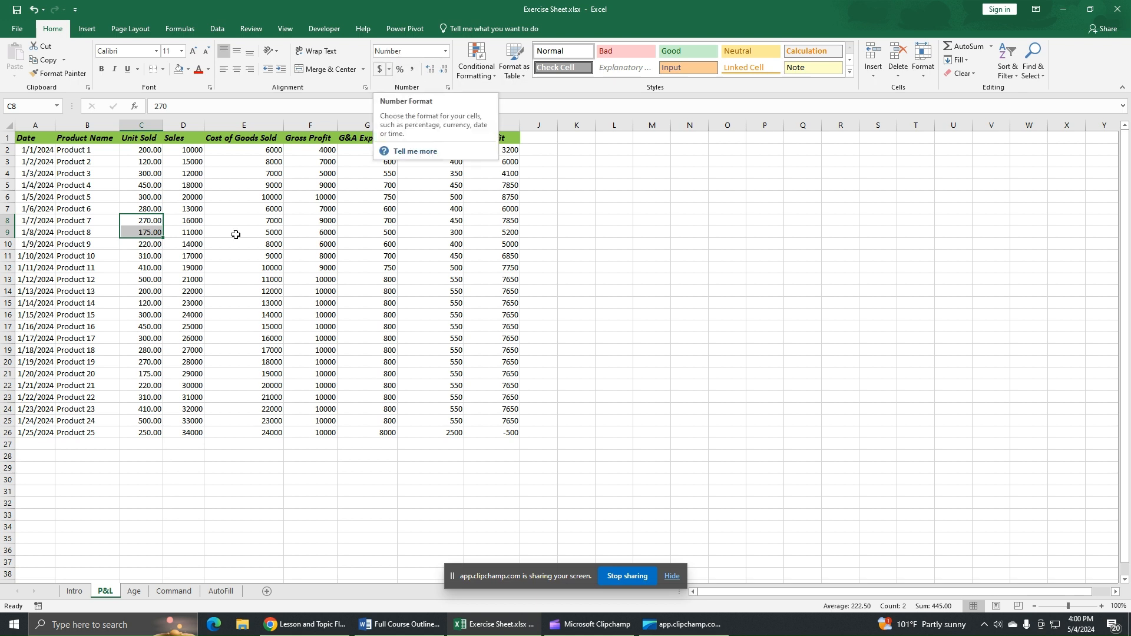
click(129, 317)
click(139, 346)
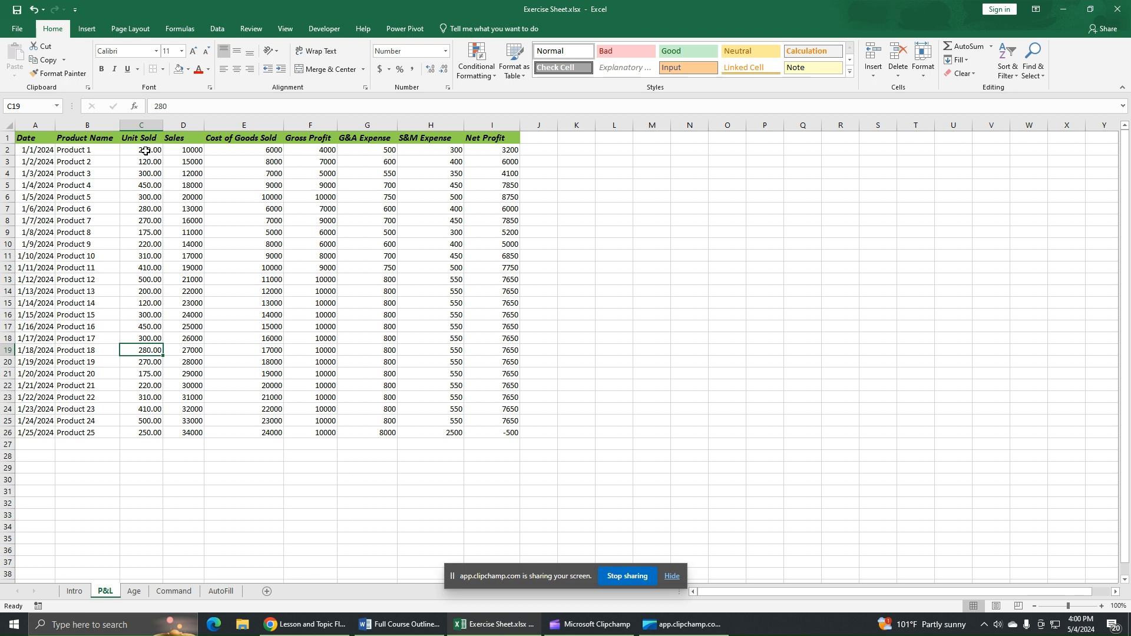
Step: Set the Unit Sold values in C2:C26 to three decimal places with the 1000 separator turned on
drag(146, 151, 157, 433)
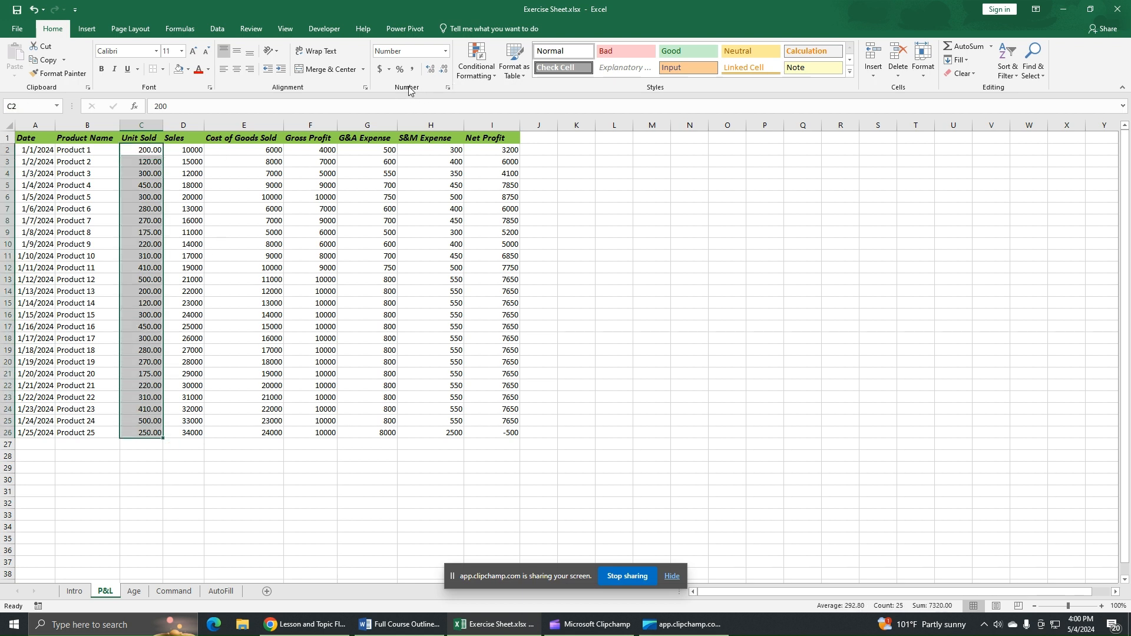
click(448, 88)
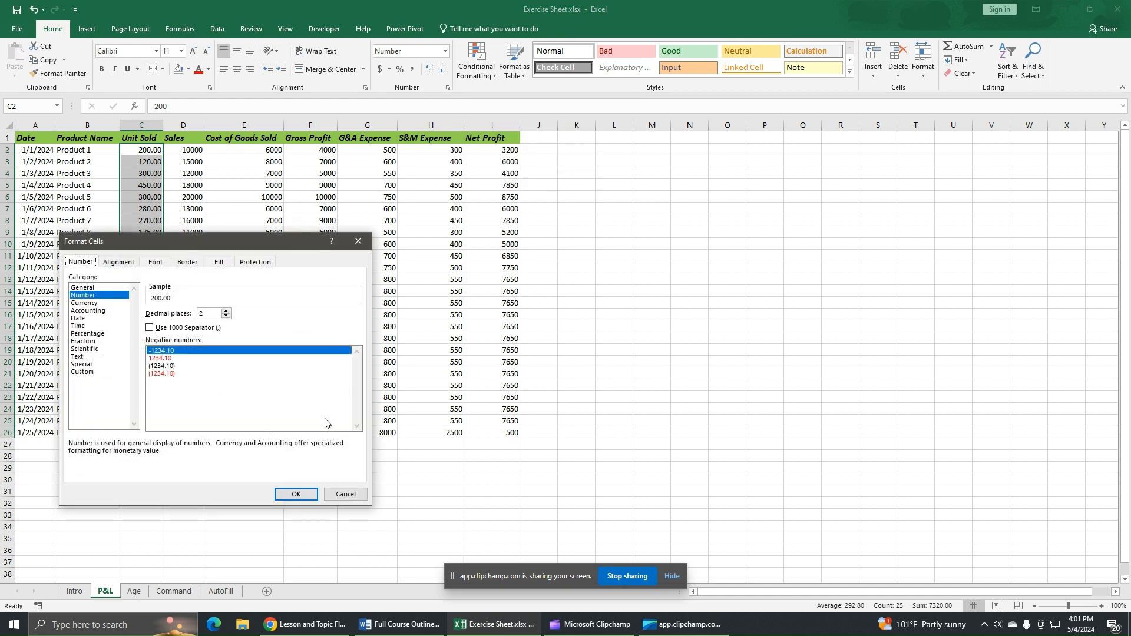
click(97, 298)
click(225, 312)
click(150, 328)
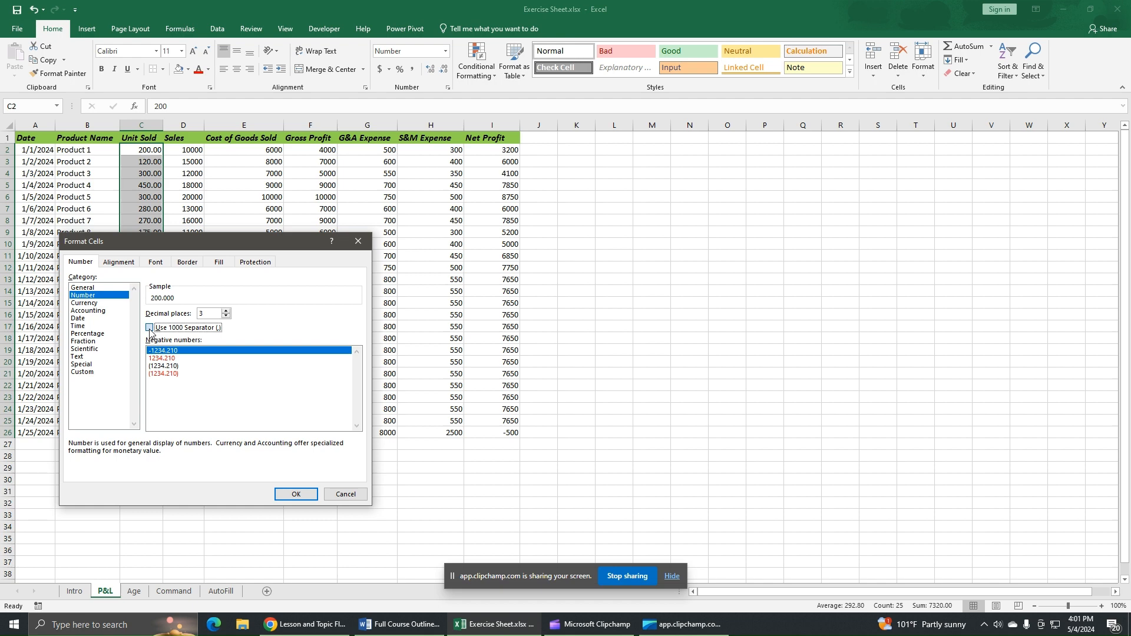
click(296, 493)
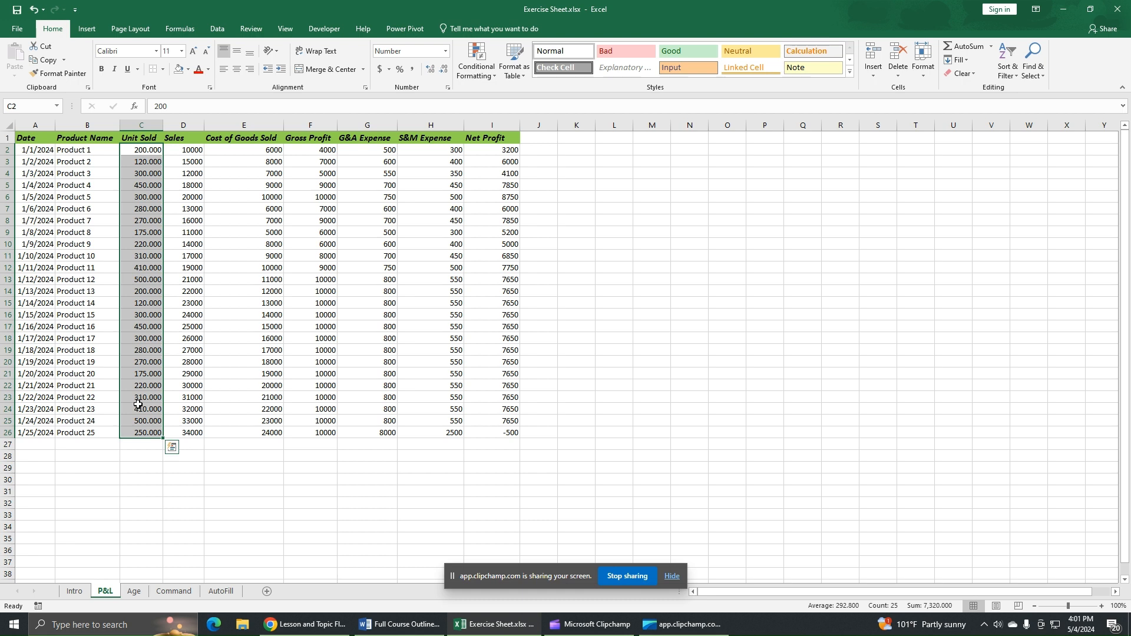
Step: Try 1250 as the Unit Sold value for Product 25 to test the thousands separator, and undo the change
click(147, 436)
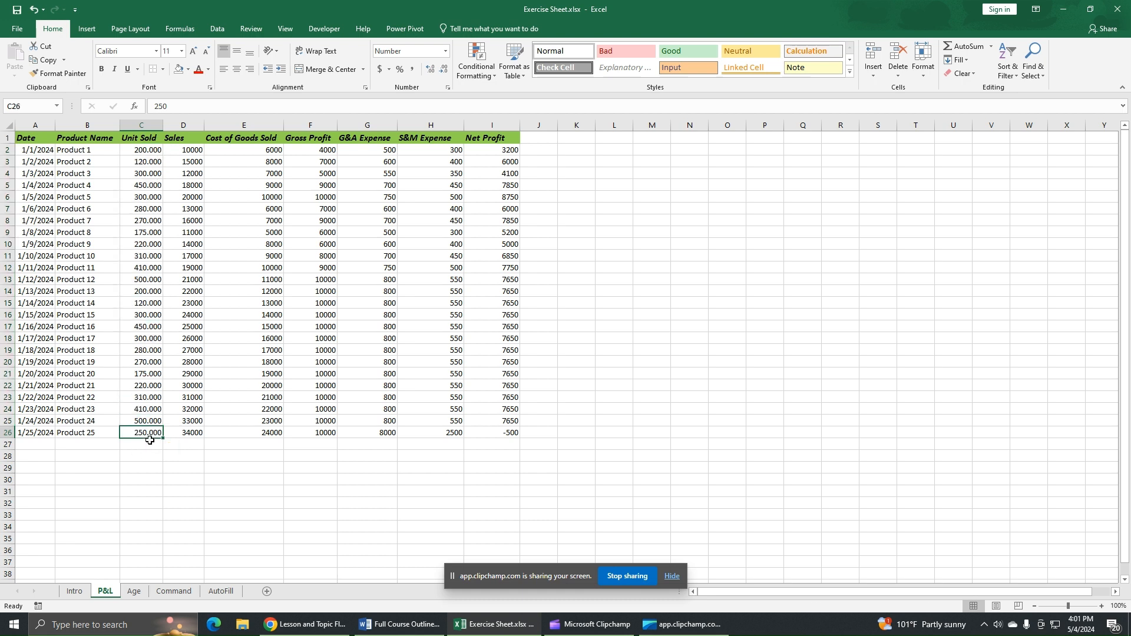
click(154, 105)
text(1)
key(Return)
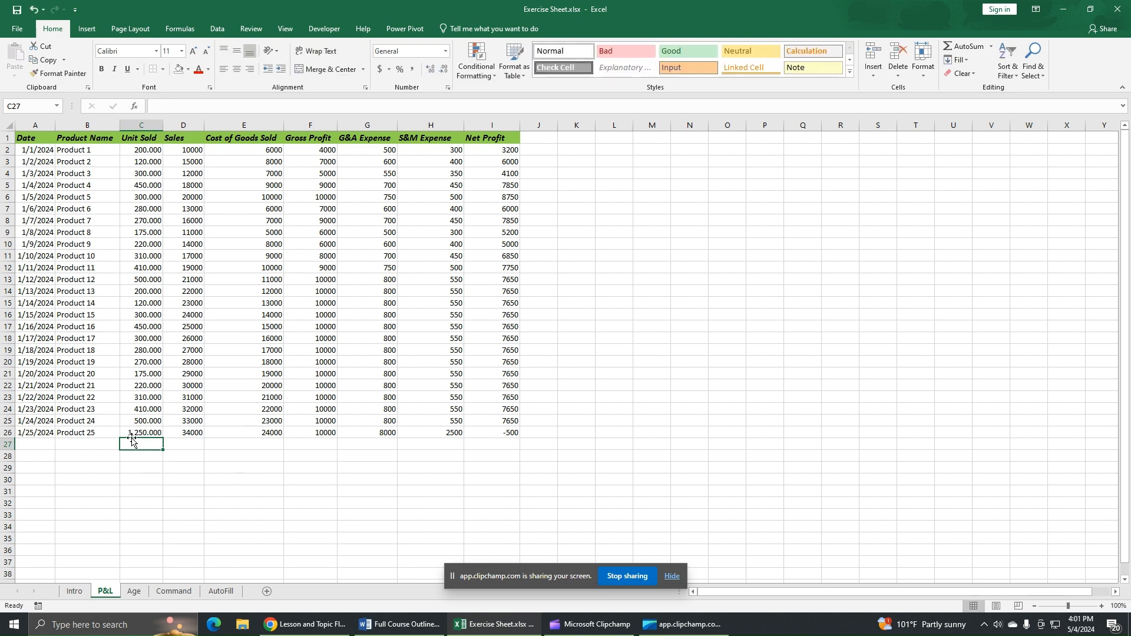
click(138, 469)
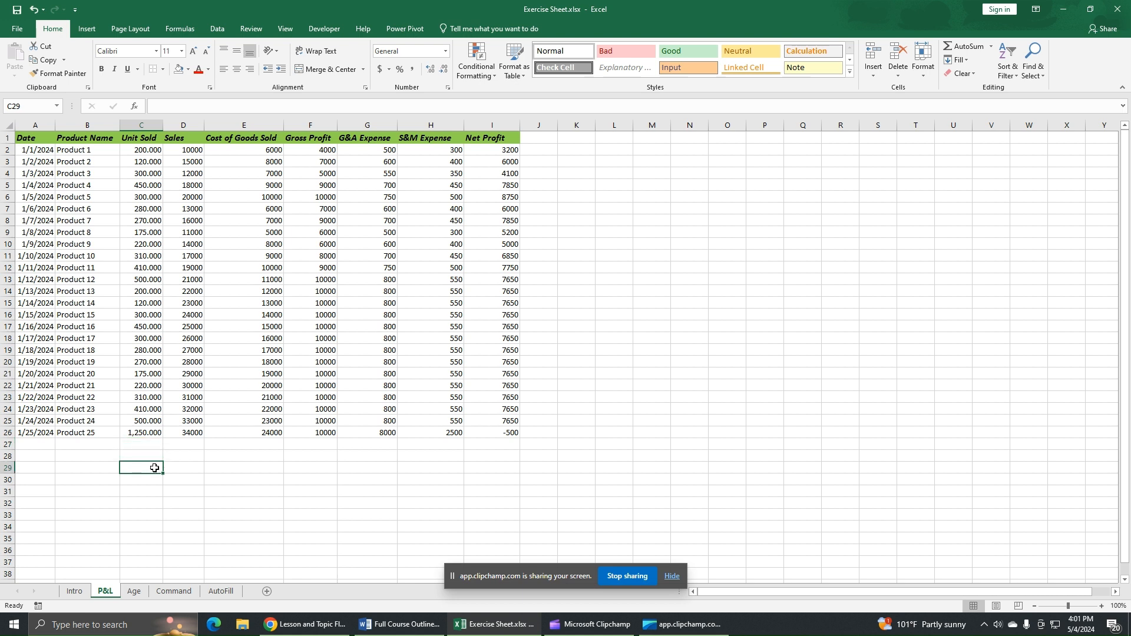
key(ctrl+z)
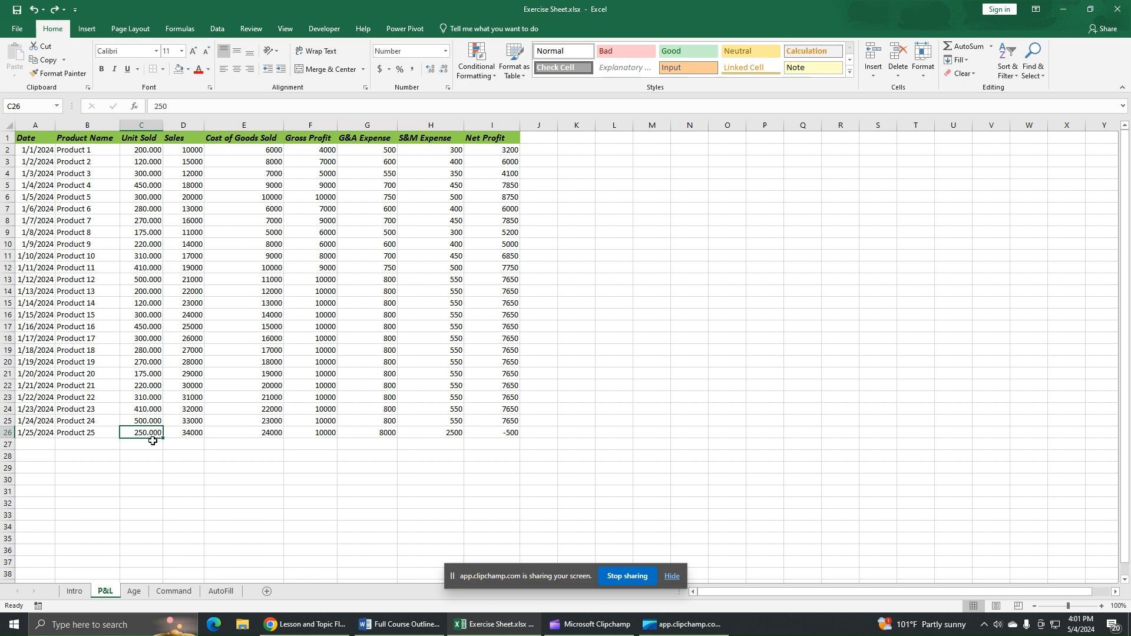
click(152, 418)
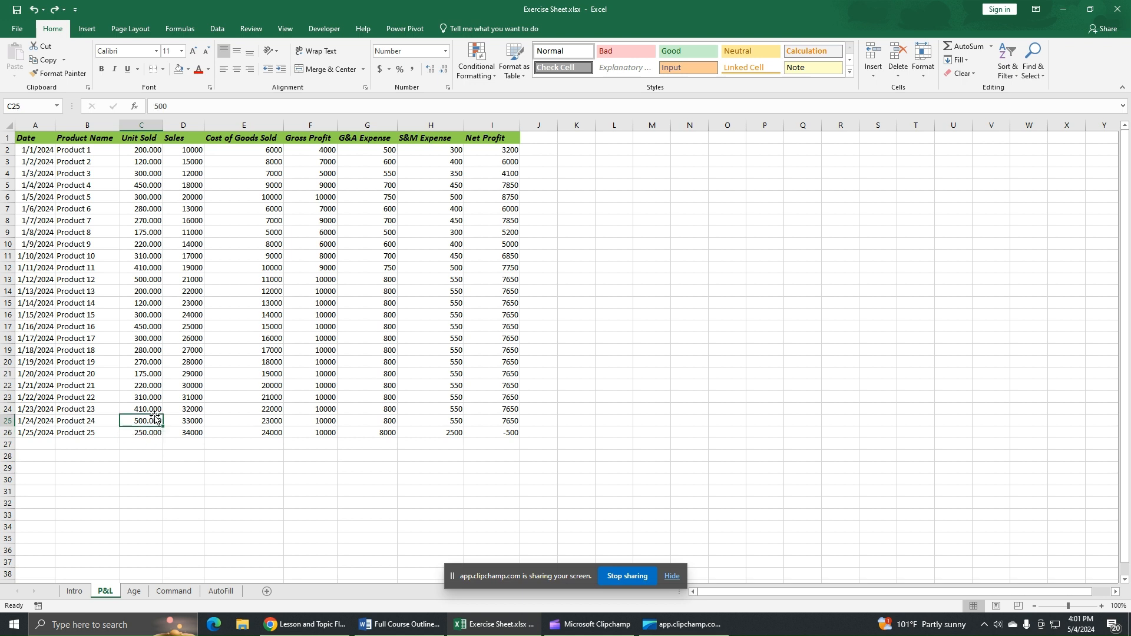
click(157, 363)
click(149, 304)
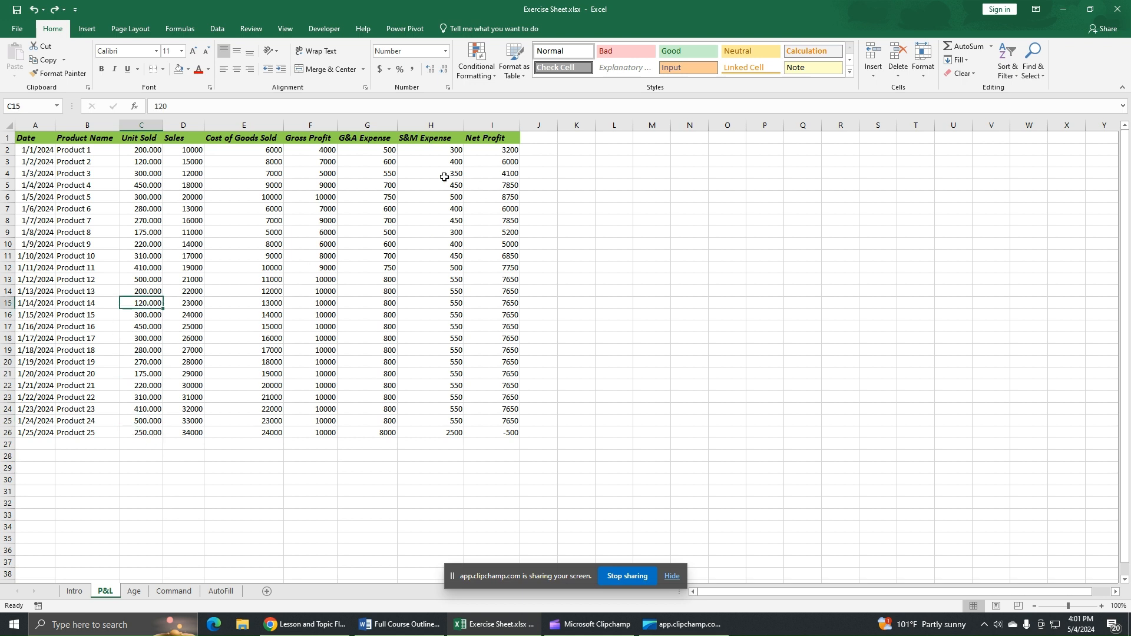
Step: Format the Net Profit values in I2:I26 as Currency
click(496, 150)
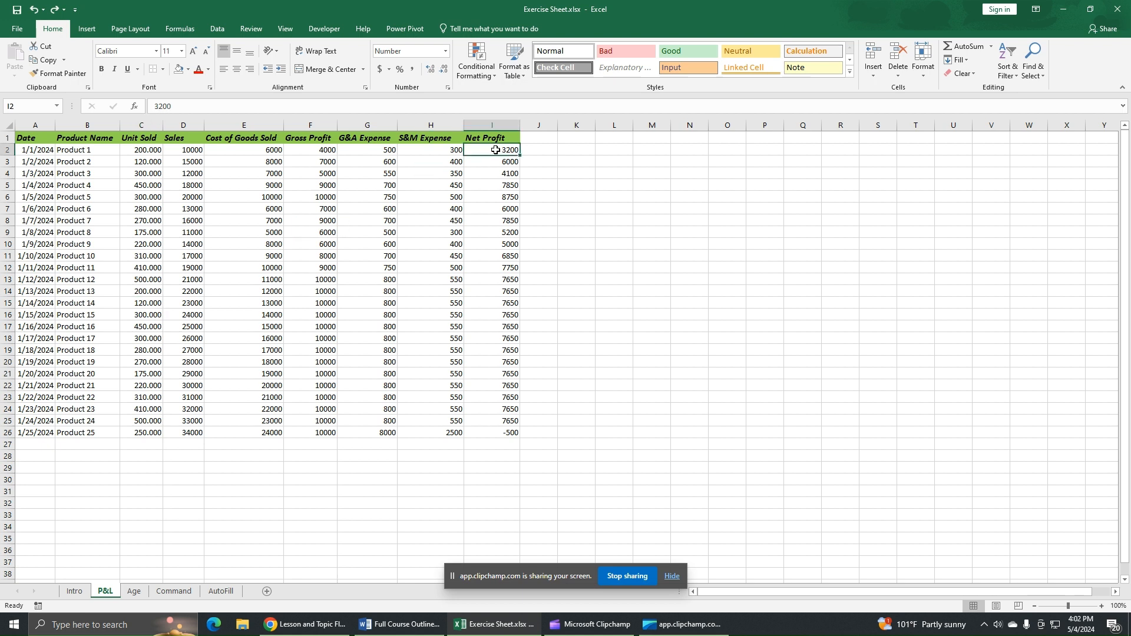
drag(495, 150, 489, 418)
click(503, 291)
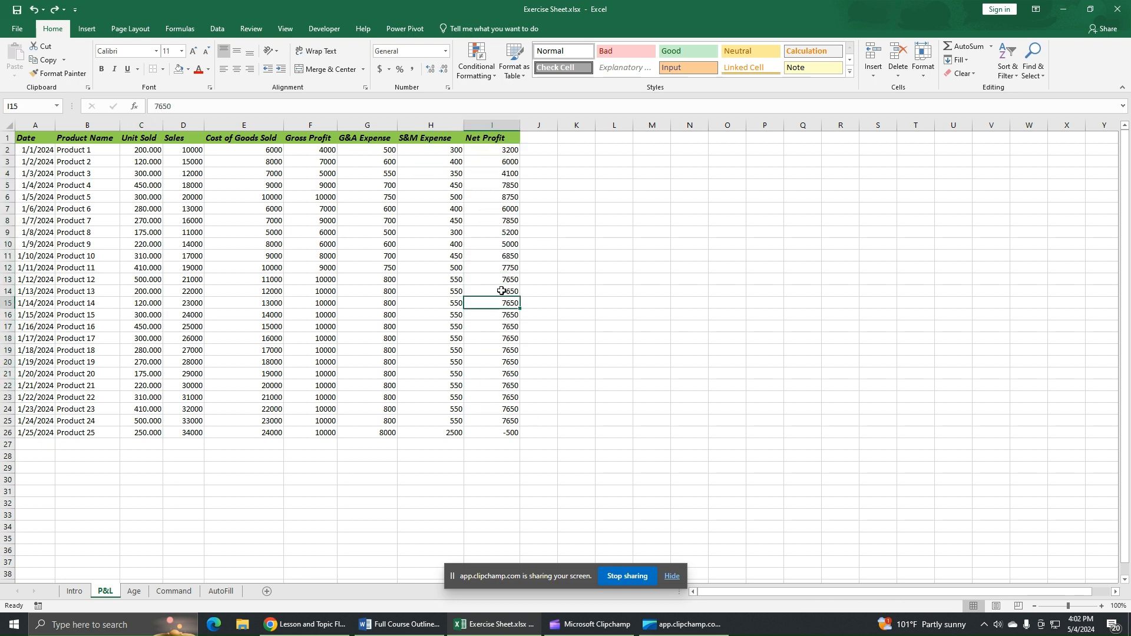
click(494, 184)
click(501, 163)
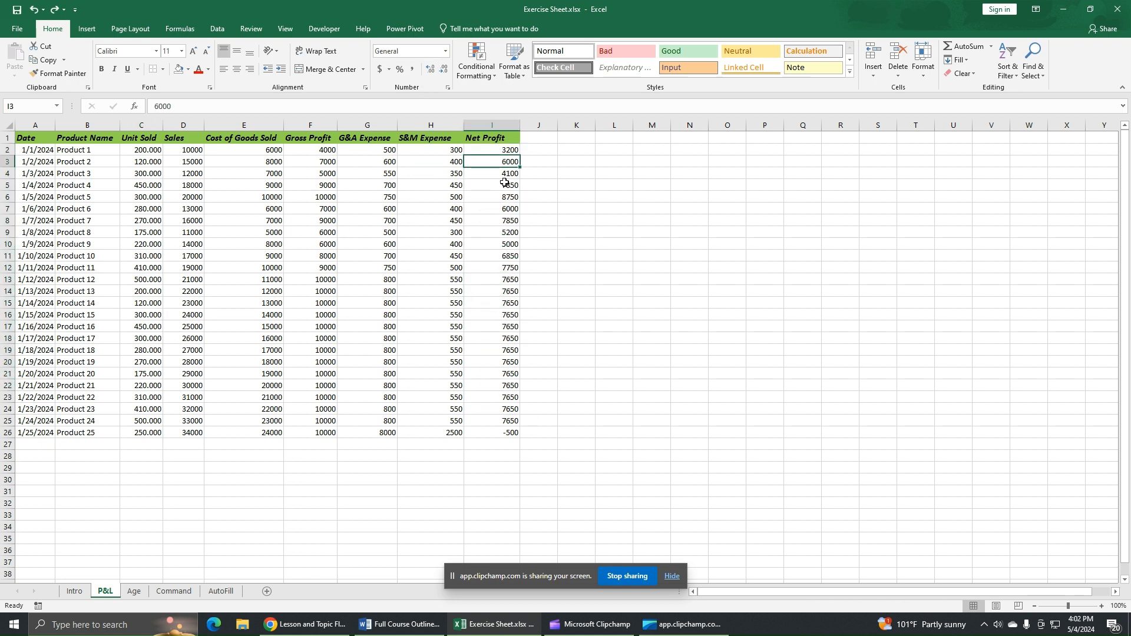
click(498, 150)
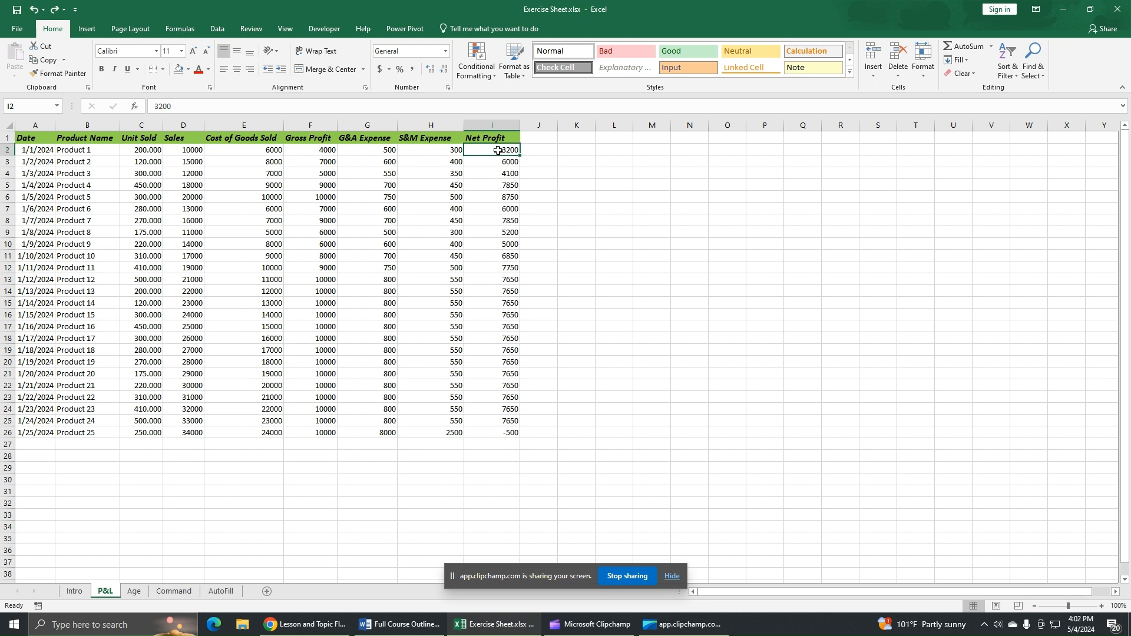
drag(498, 151, 485, 434)
click(447, 51)
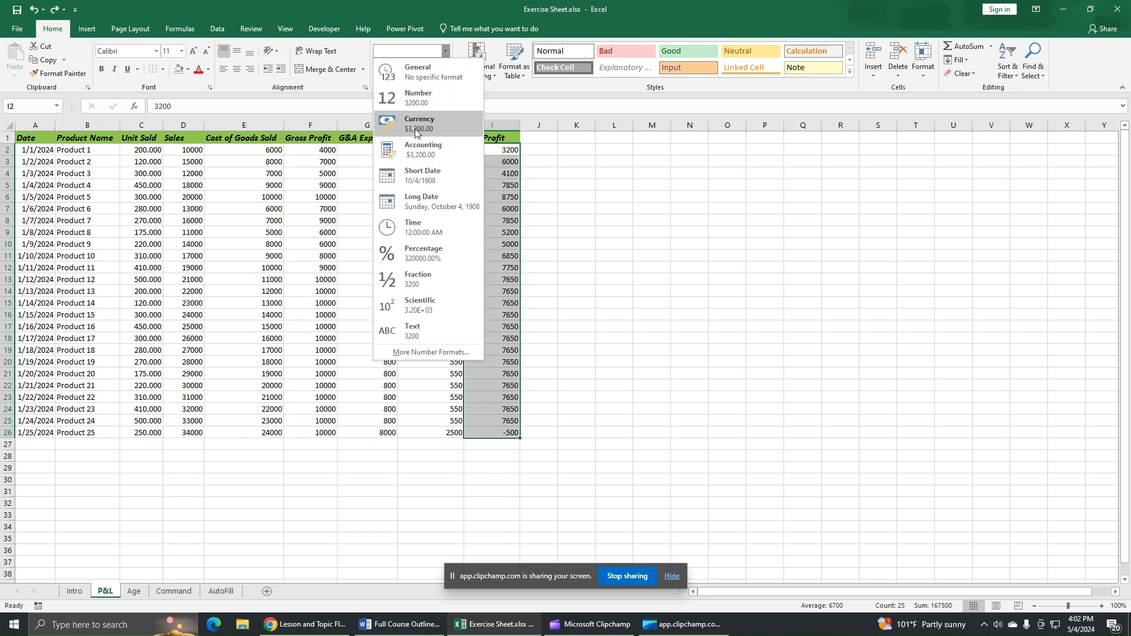
click(416, 129)
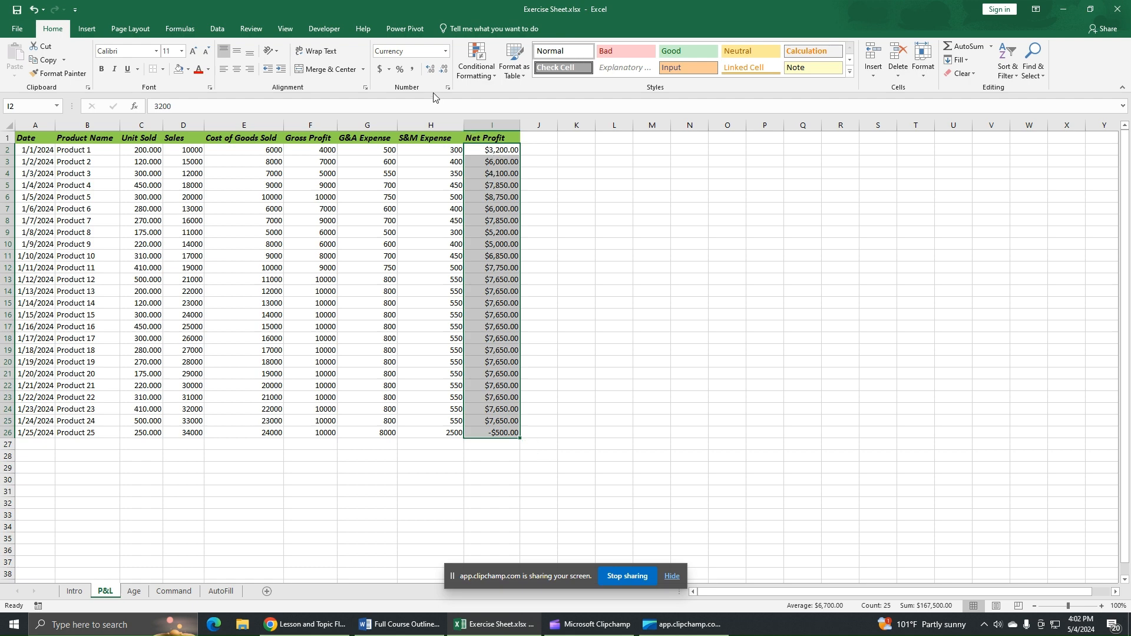
Step: Try the red negative-number style without a minus sign on the Net Profit currency values in I2:I26
click(449, 87)
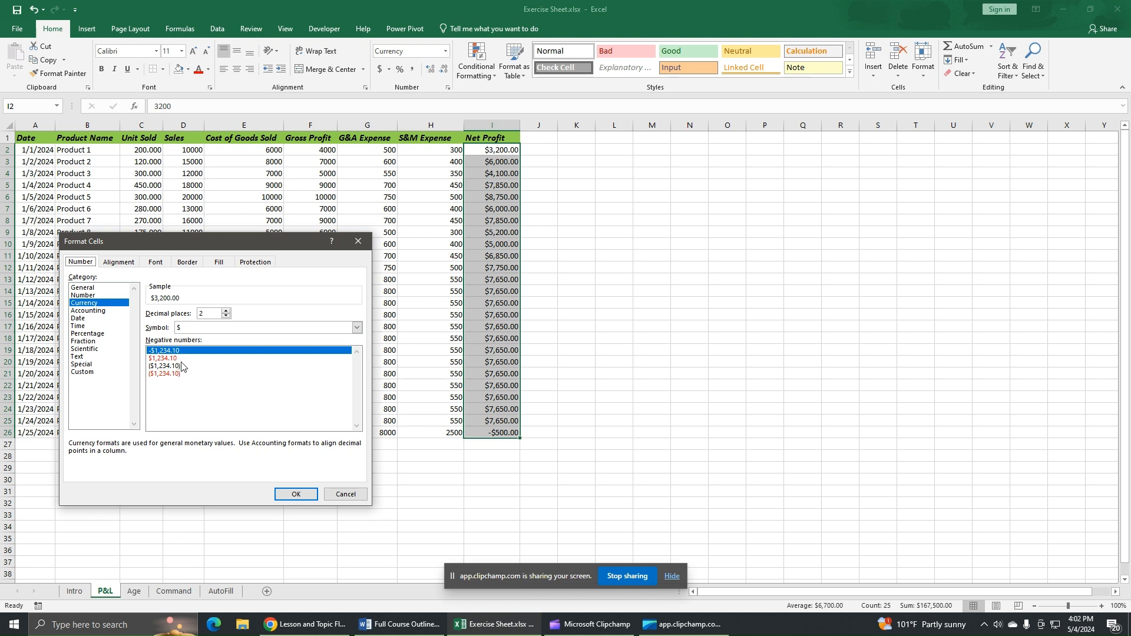
click(171, 358)
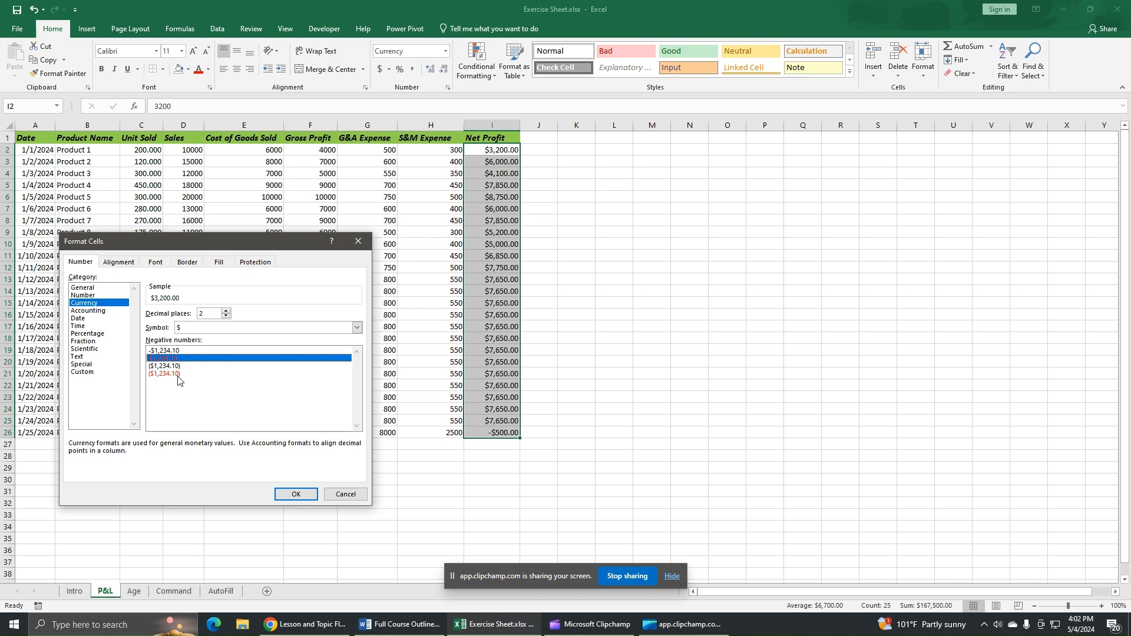
click(177, 375)
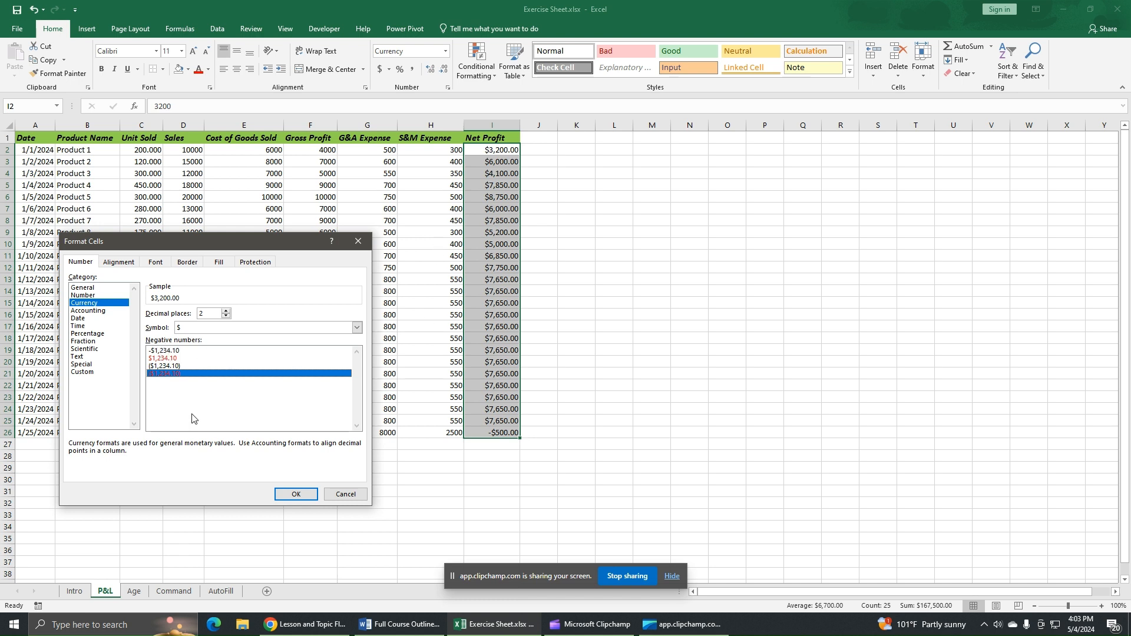
click(168, 358)
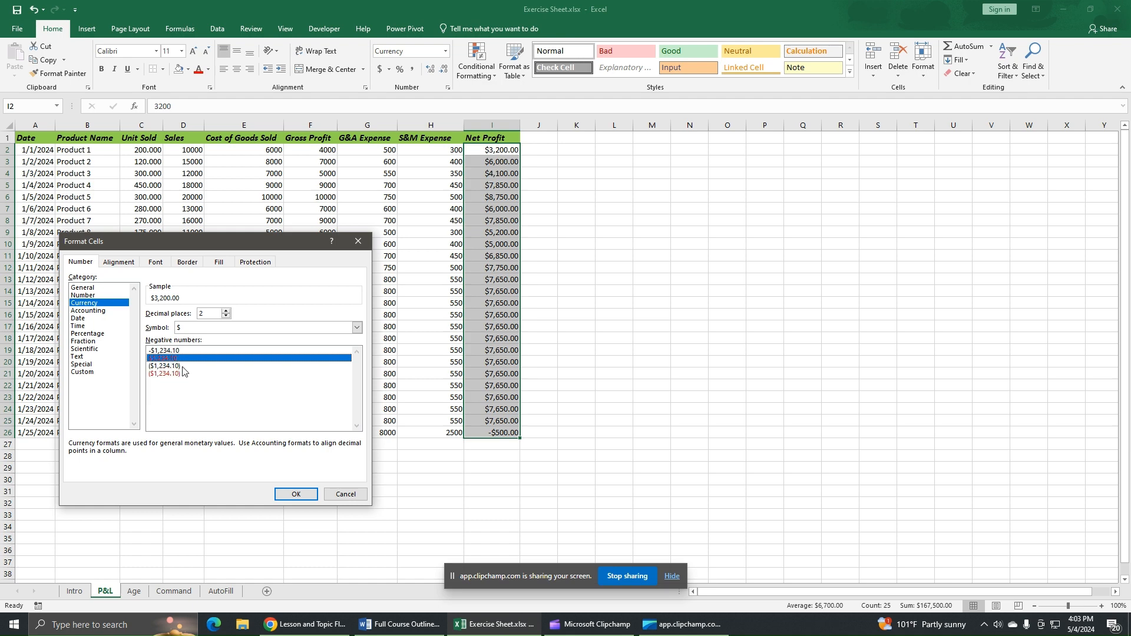
click(298, 493)
click(539, 456)
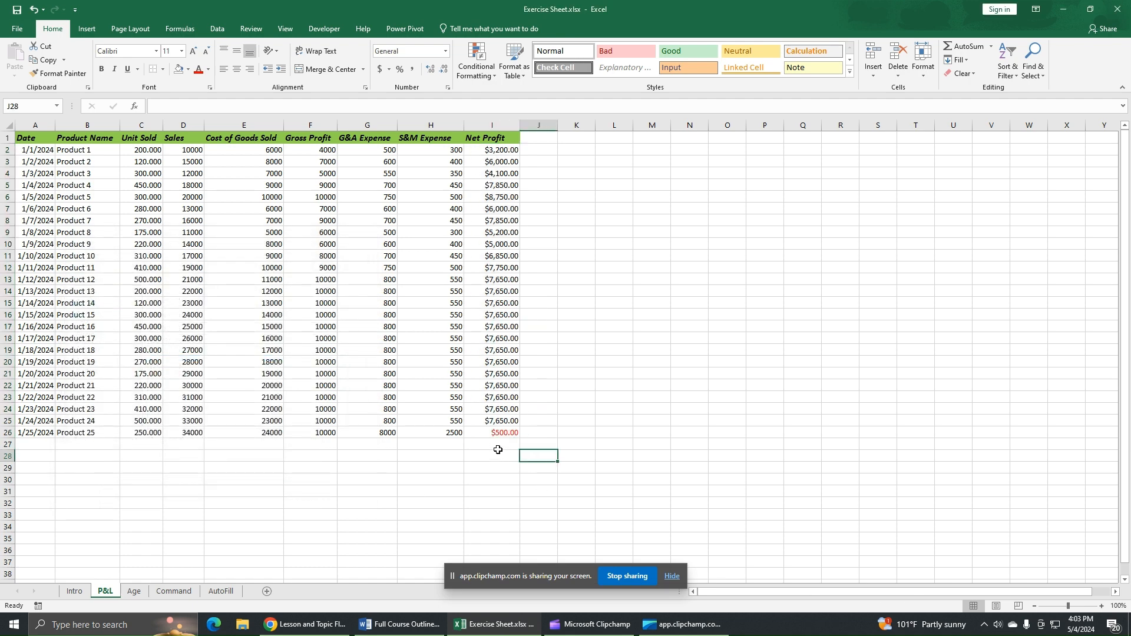
click(480, 435)
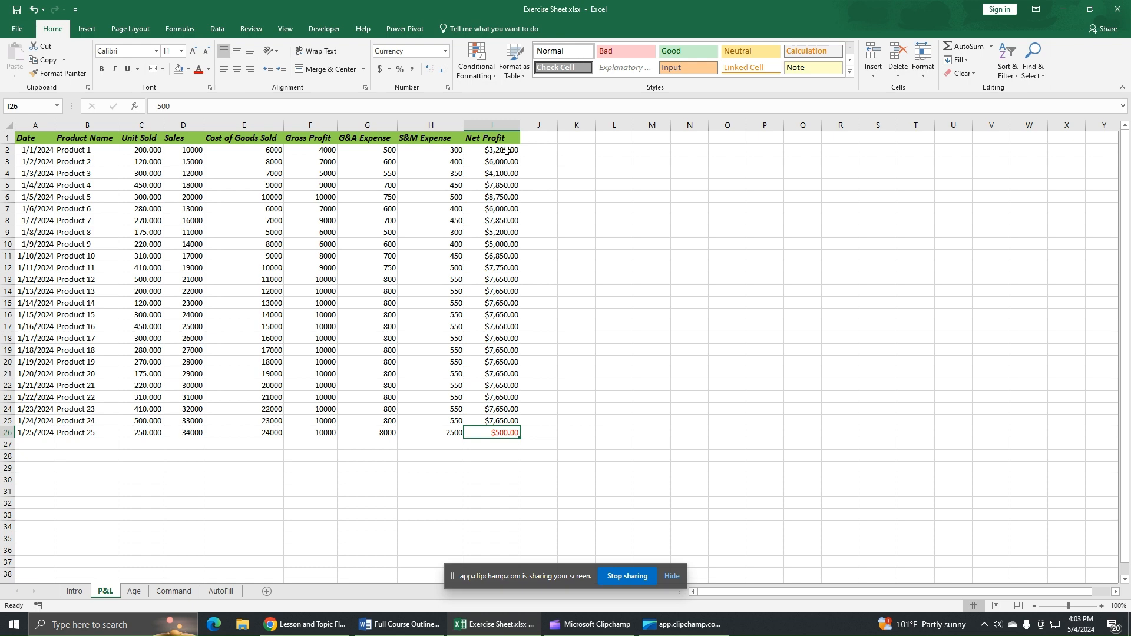
Step: Show negative Net Profit values in I2:I26 in black parentheses, using the ($1,234.10) currency style
drag(505, 151, 501, 435)
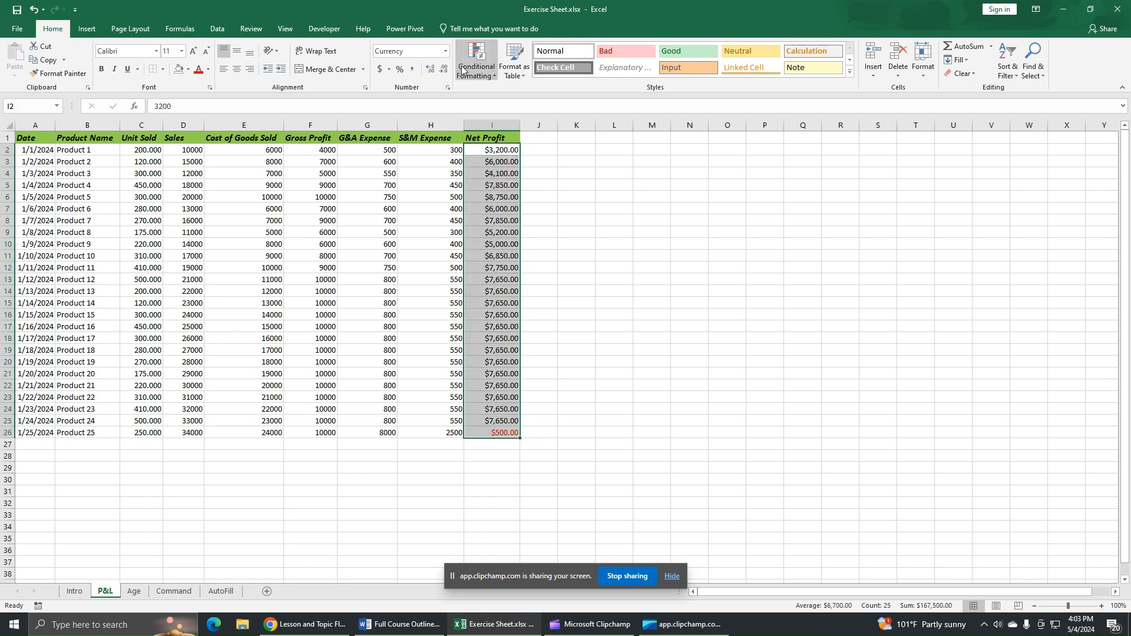
click(449, 90)
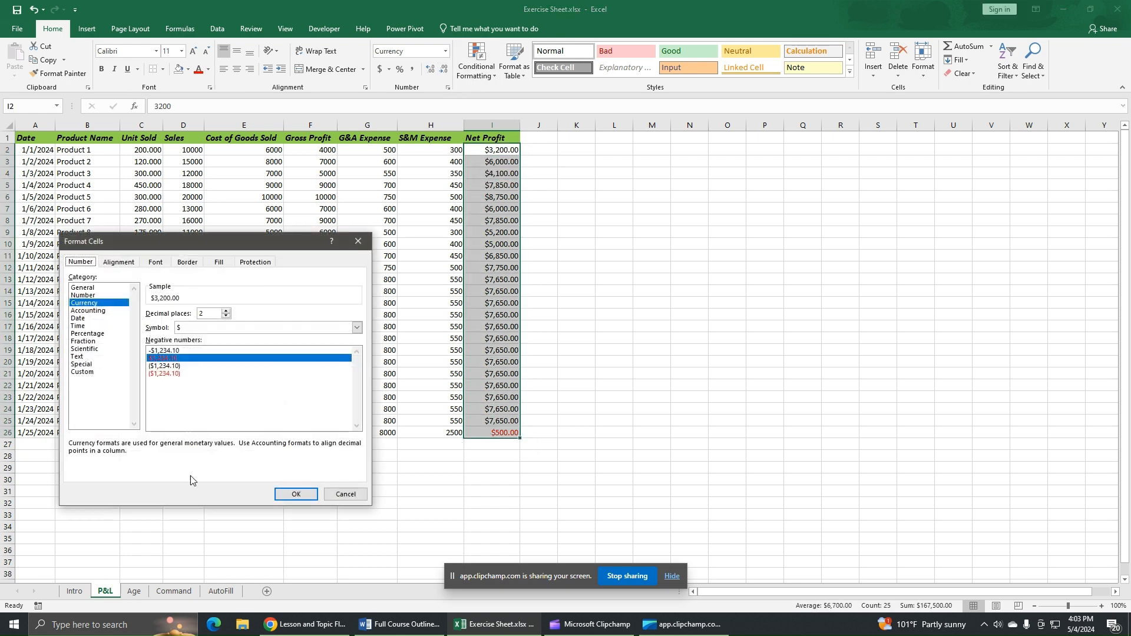
click(167, 366)
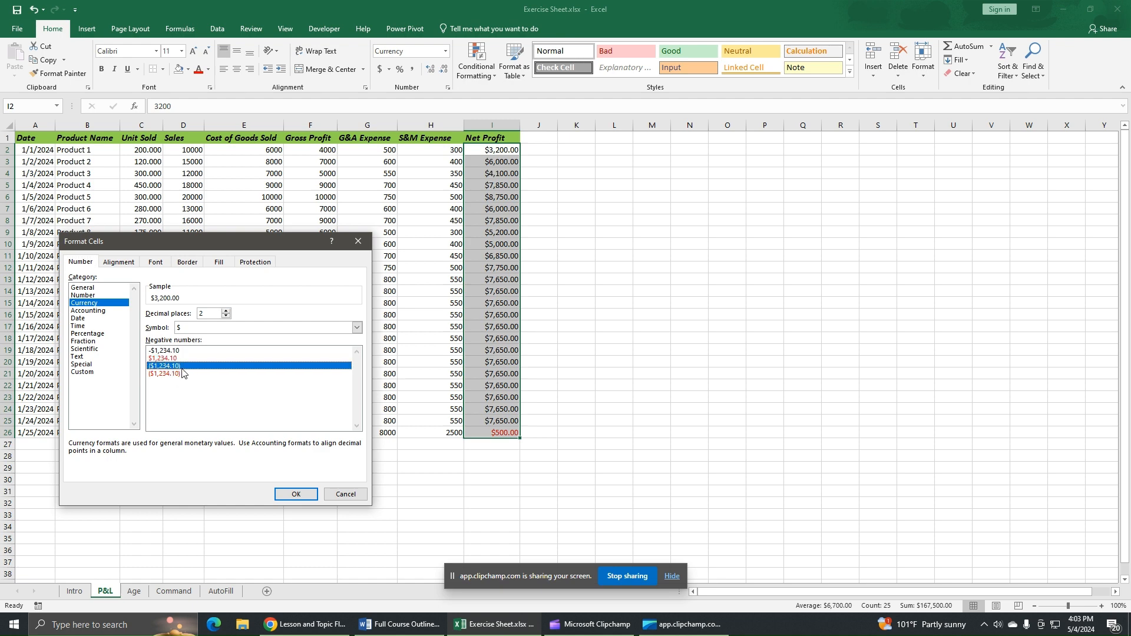
click(297, 493)
click(599, 457)
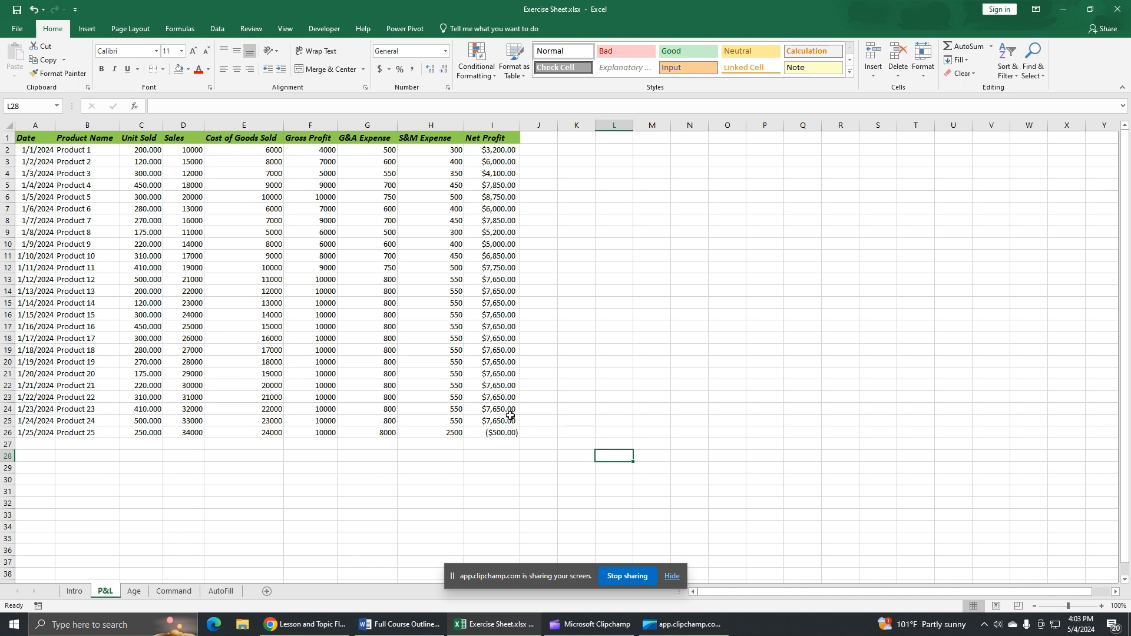
Step: Format the Cost of Goods Sold values in E2:E26 as Accounting and check one of the cells
click(489, 232)
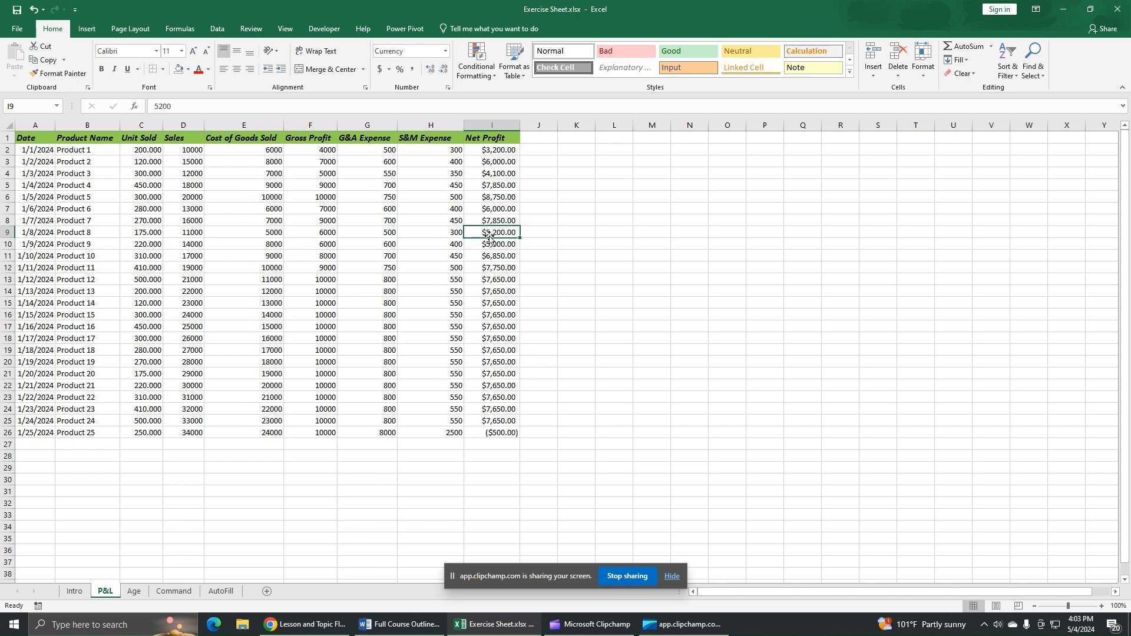
click(446, 52)
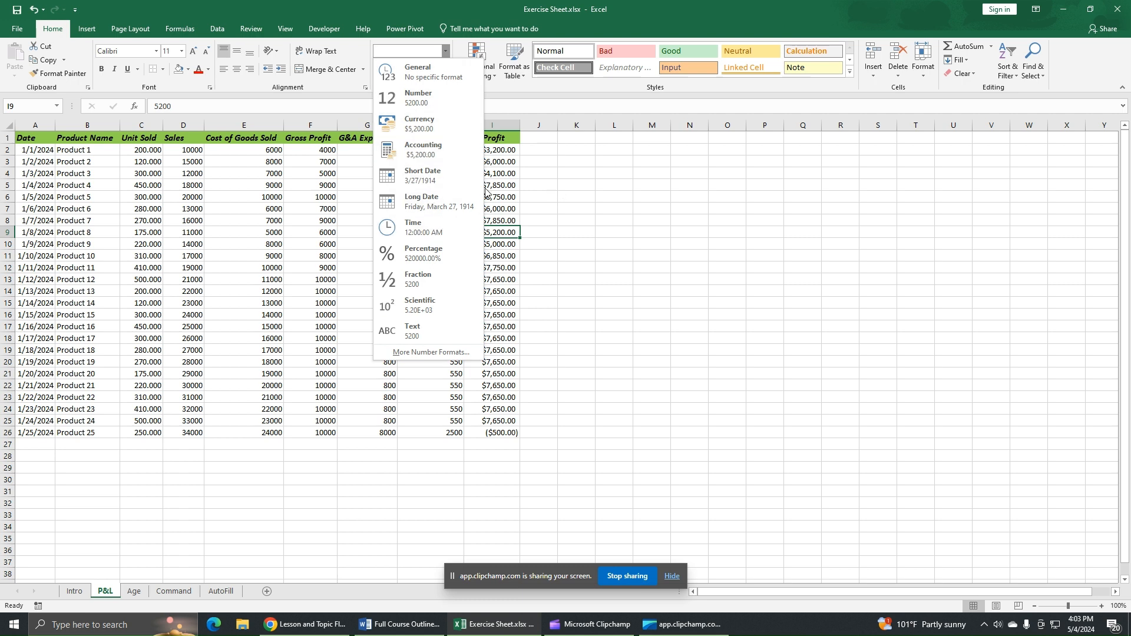
click(271, 151)
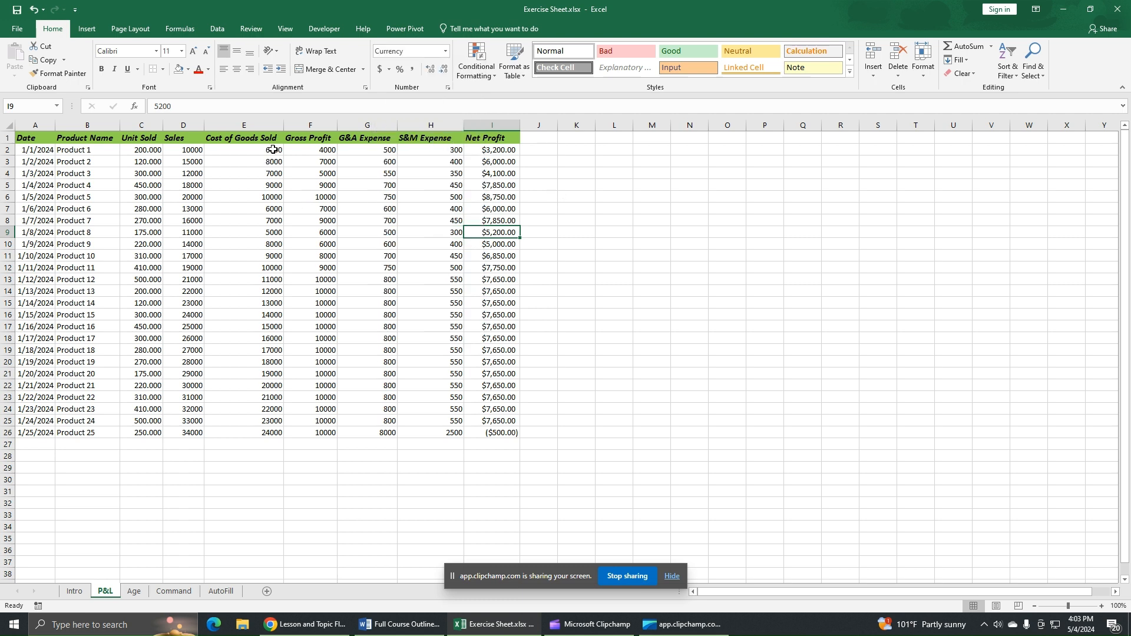
click(272, 150)
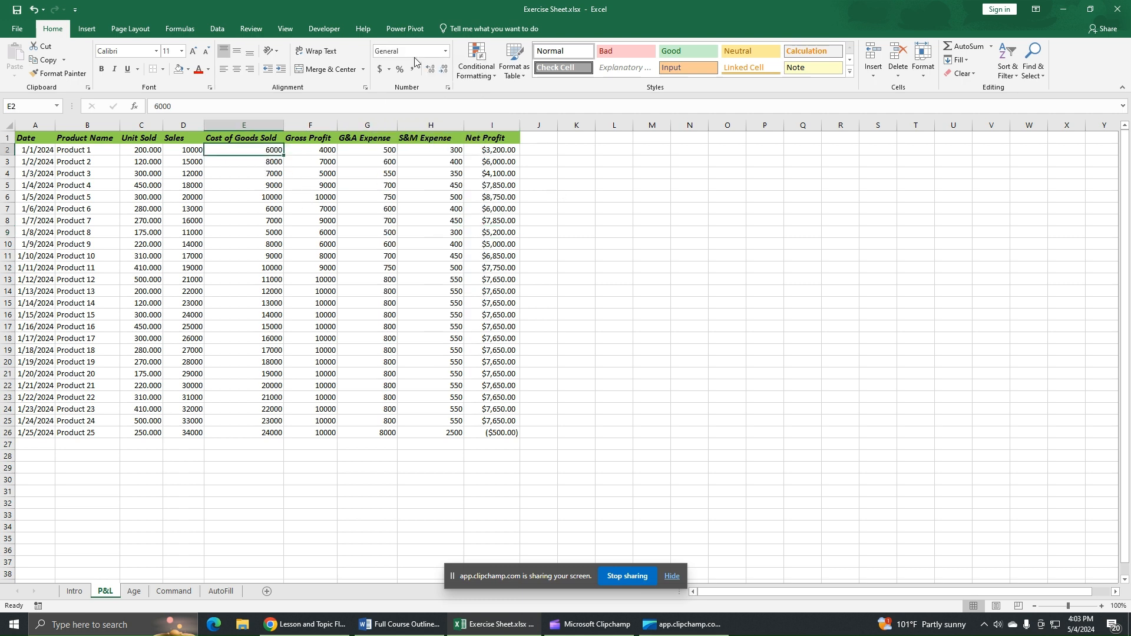
drag(245, 152, 240, 437)
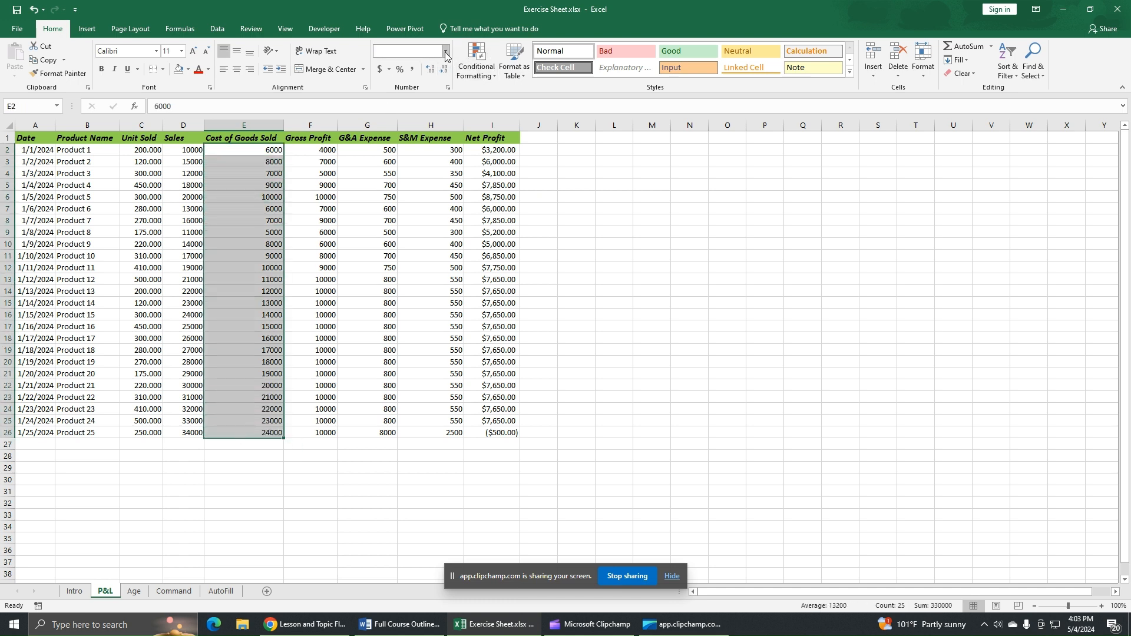
click(445, 51)
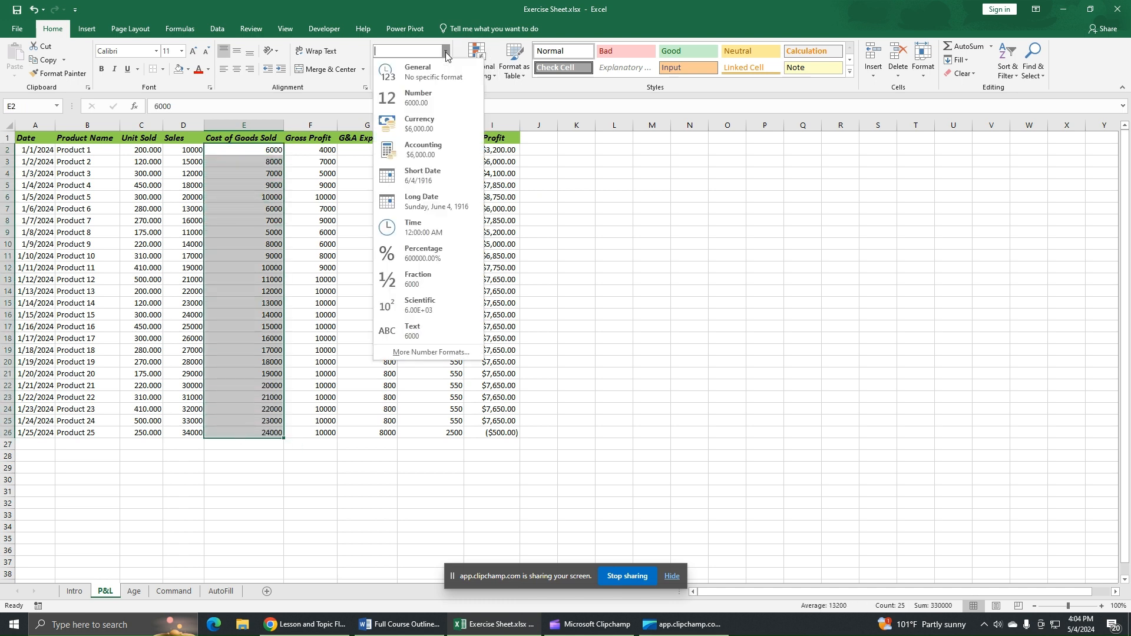
click(426, 153)
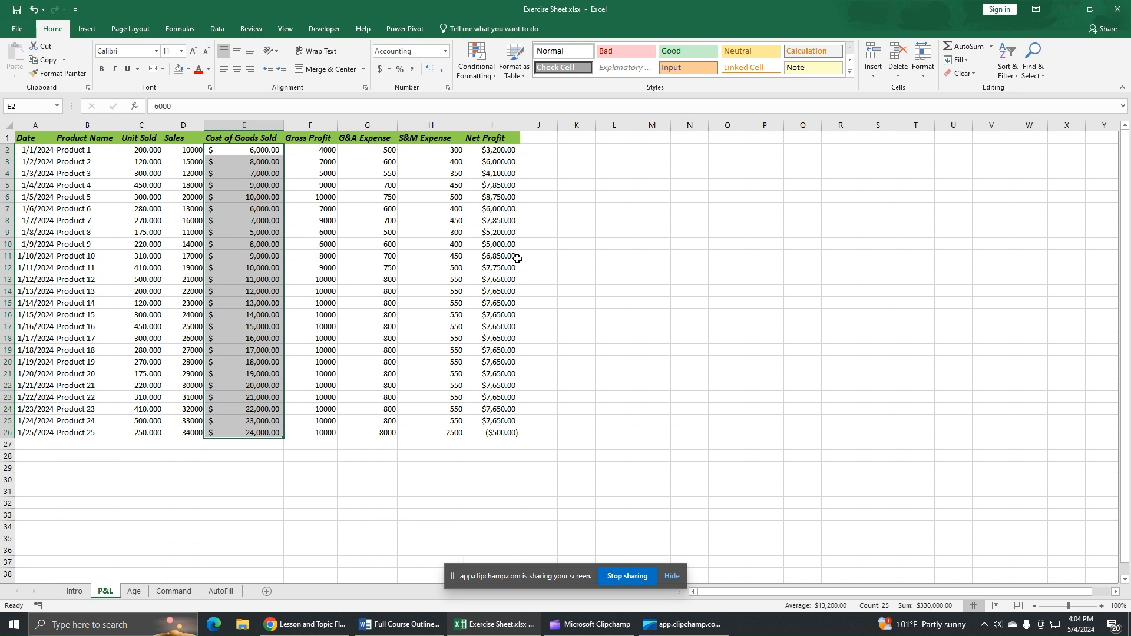
click(240, 255)
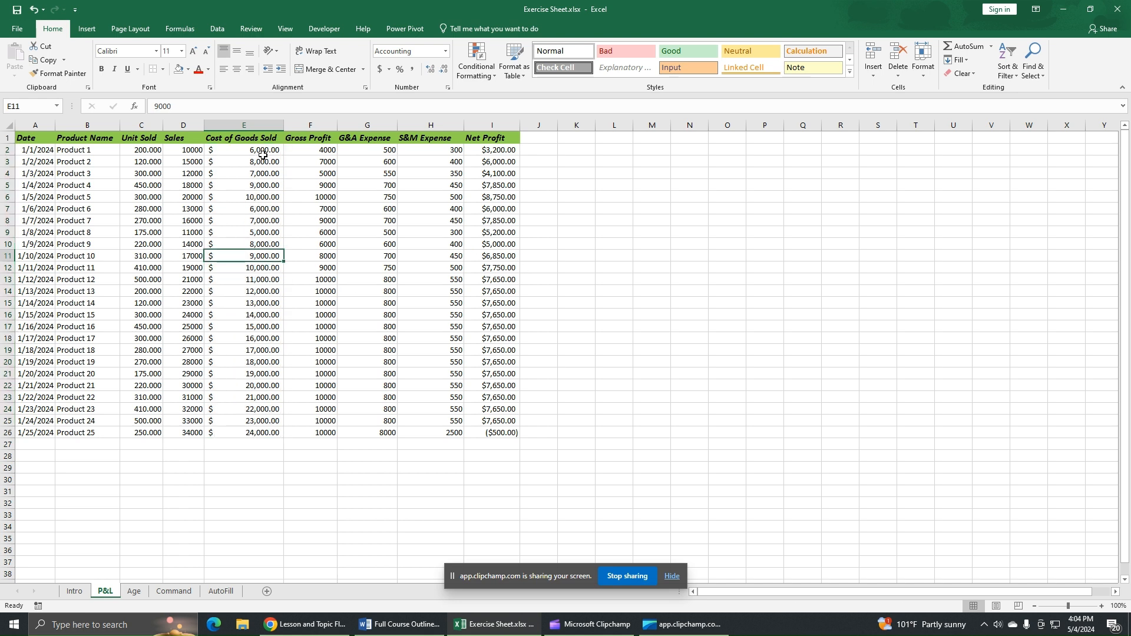
Step: Try the Long Date format on the dates in A2:A26, and undo the change
click(446, 52)
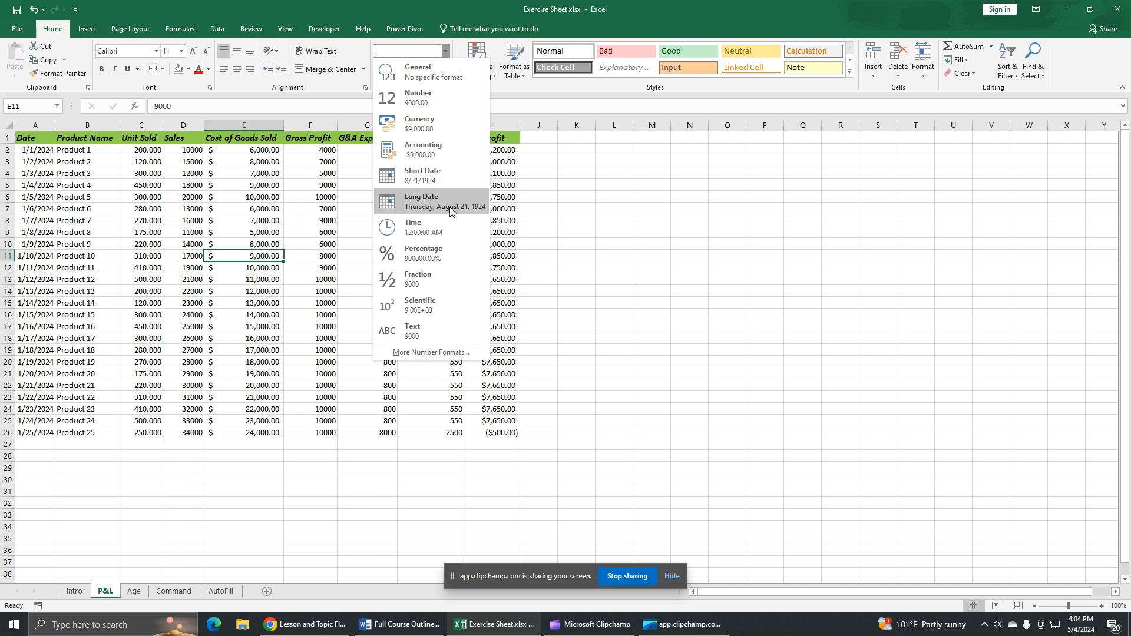
click(39, 154)
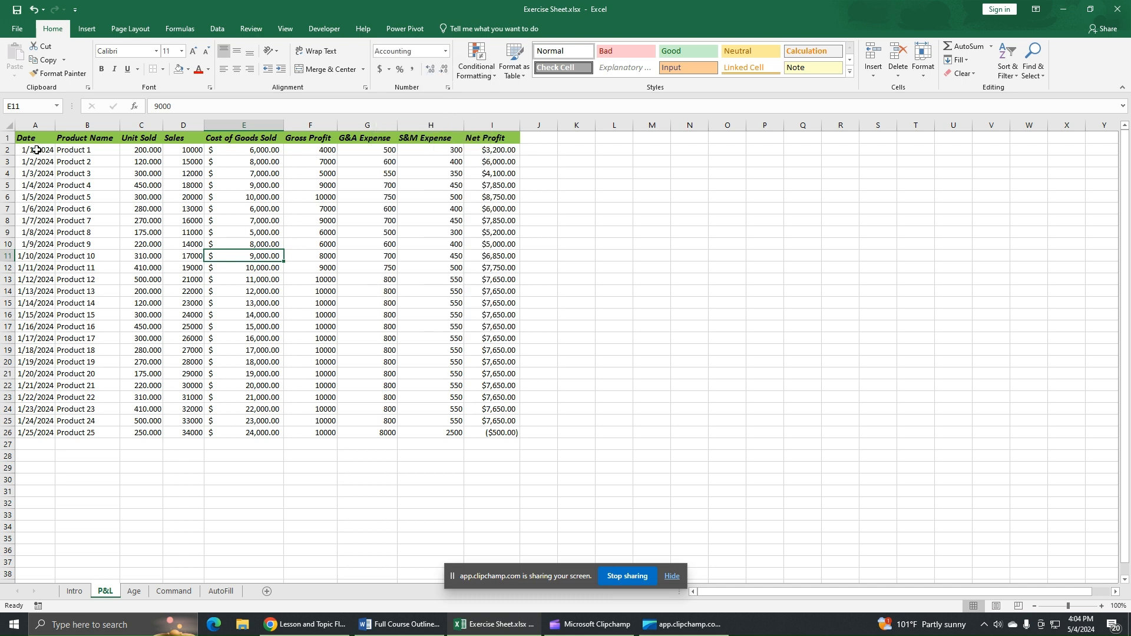
drag(37, 184, 39, 436)
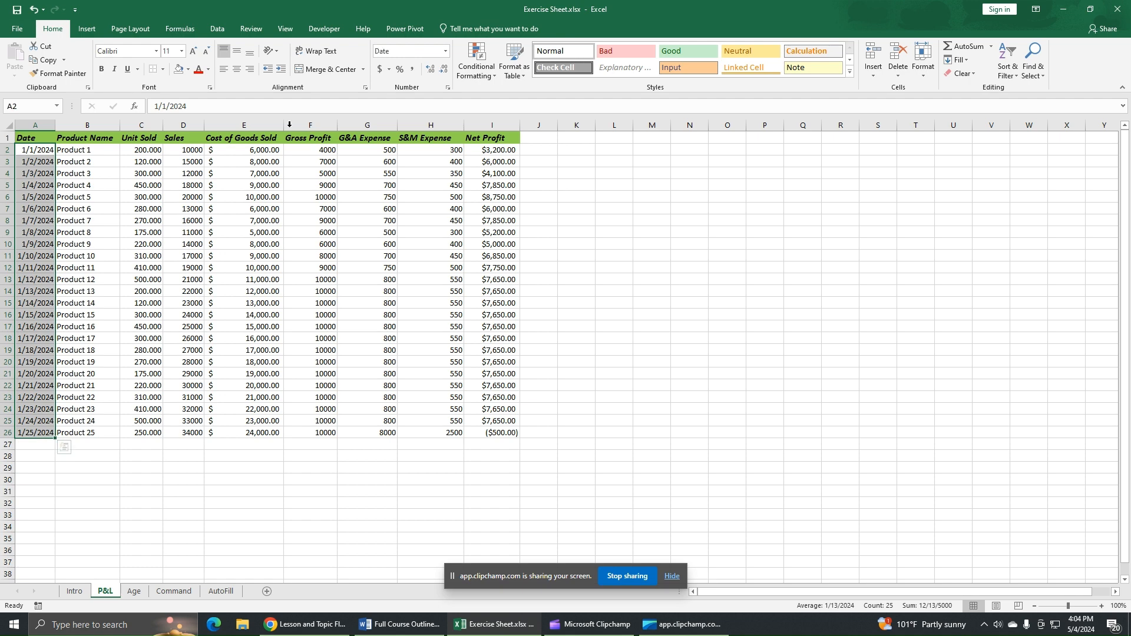
click(447, 50)
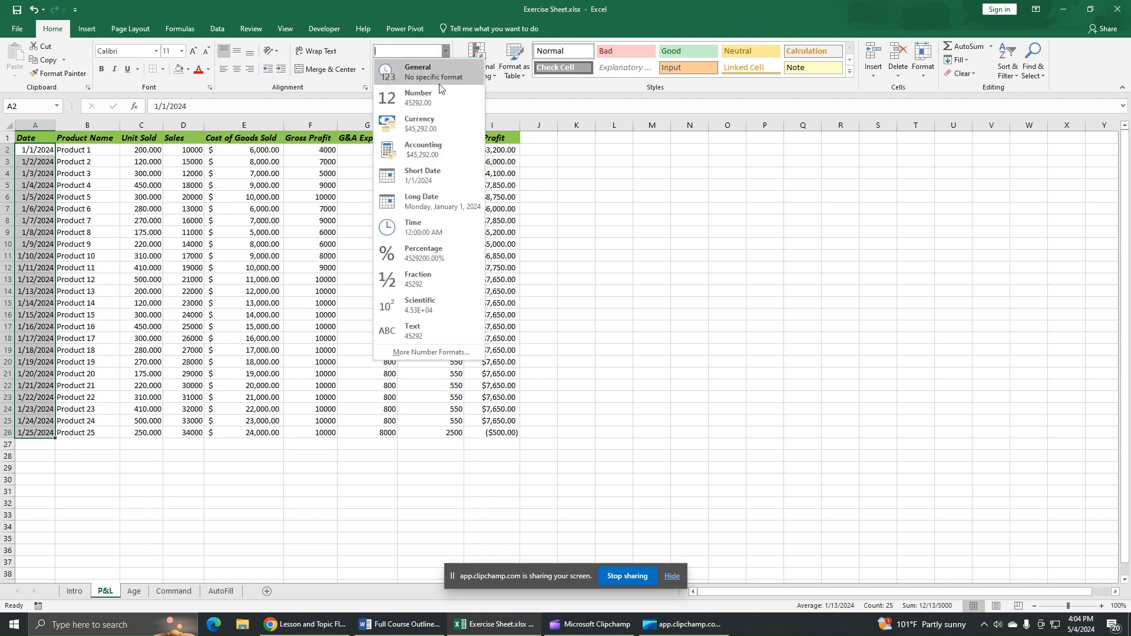
click(427, 206)
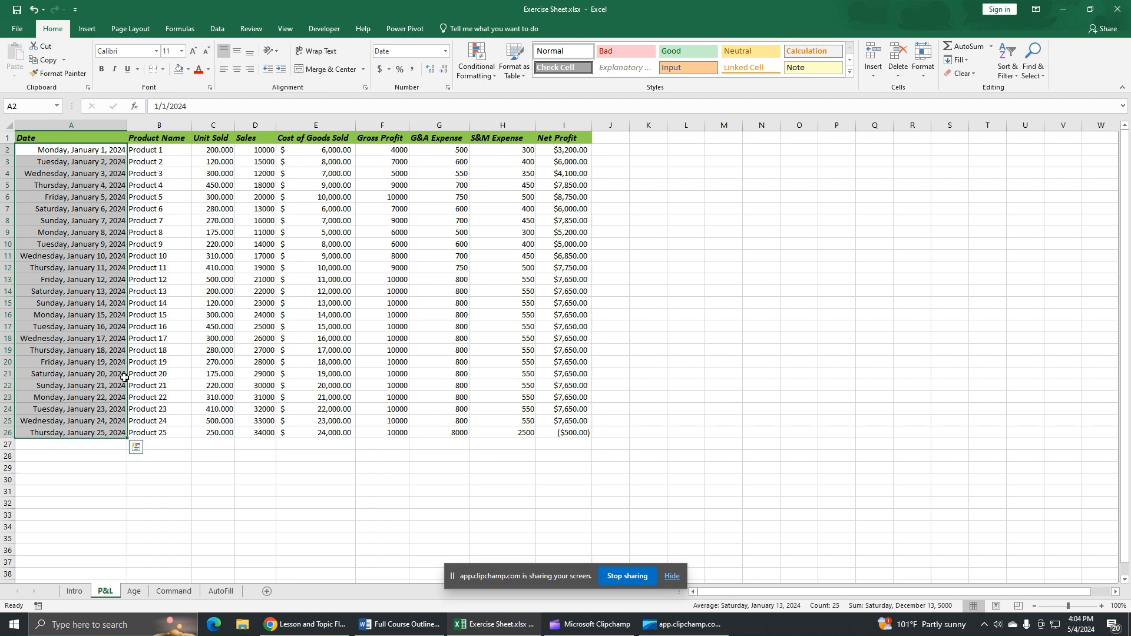
click(164, 479)
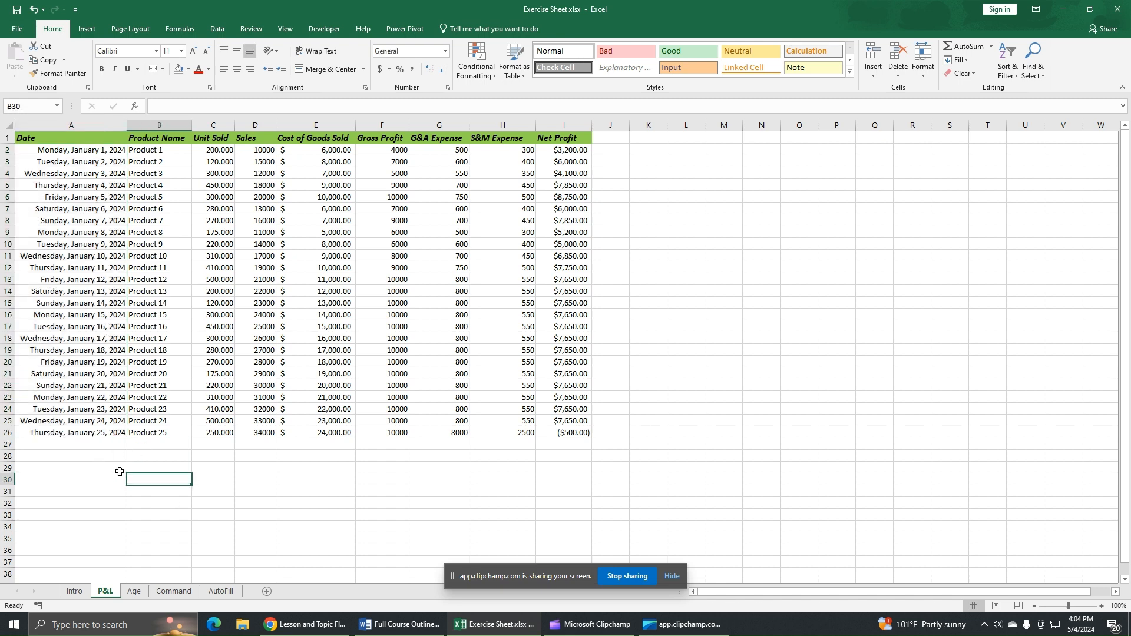
key(ctrl+z)
click(543, 162)
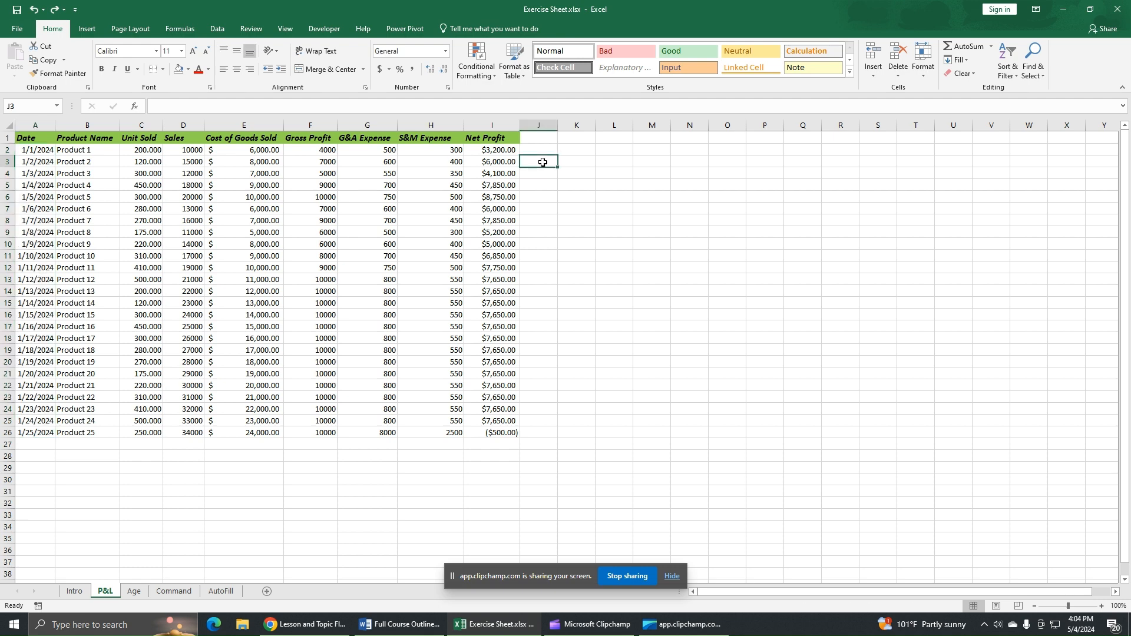
click(445, 56)
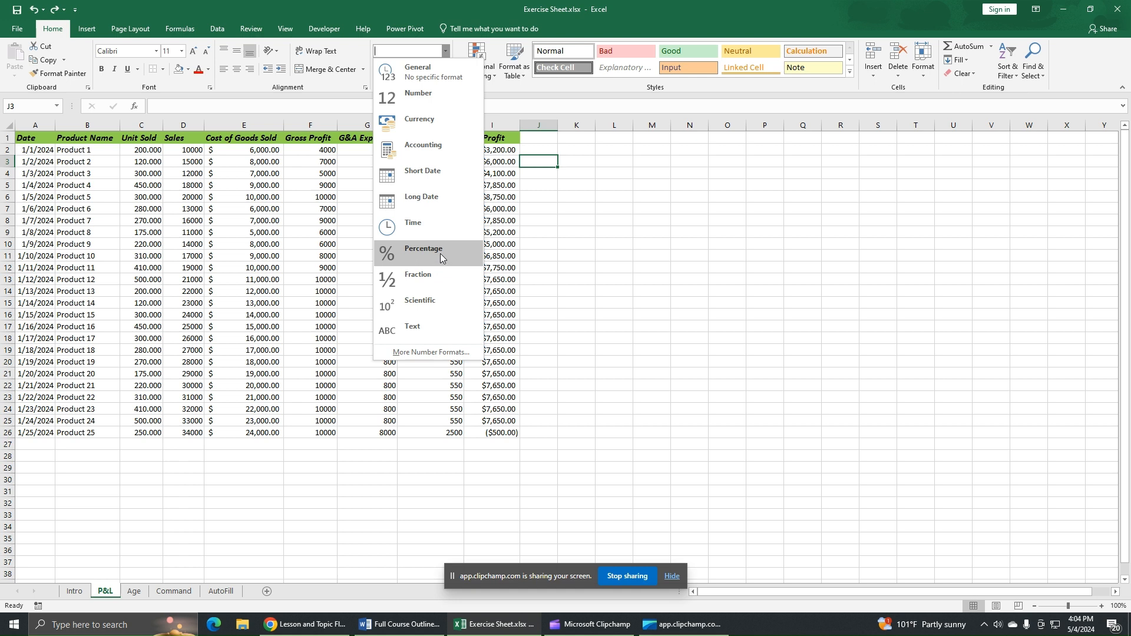
click(581, 351)
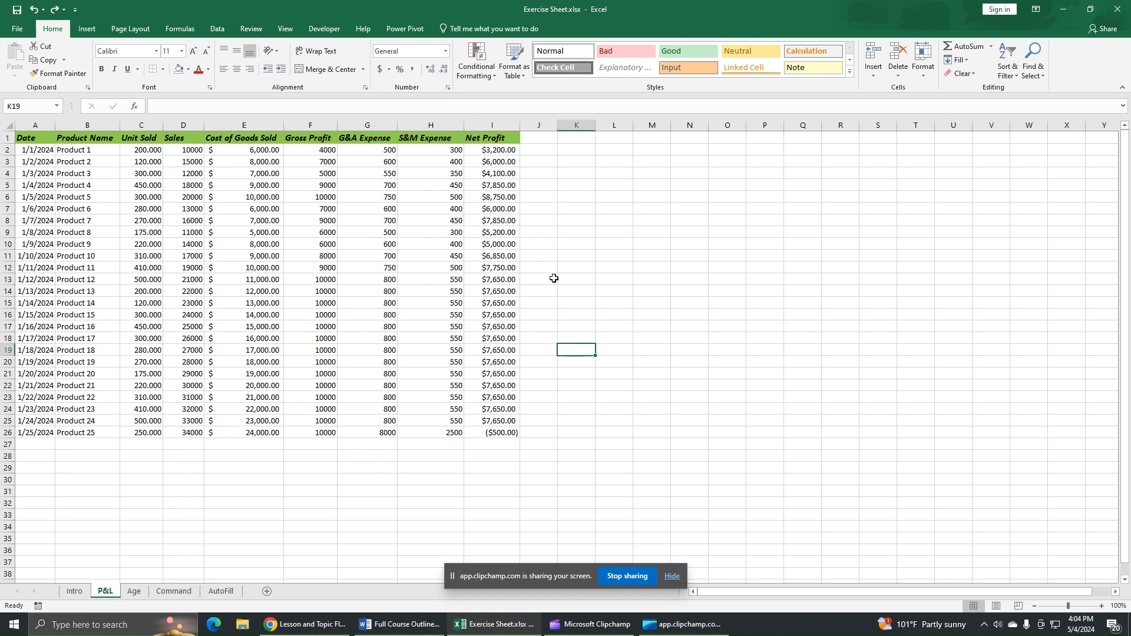
Step: Enter the formula =H26/G26 in cell K26 to divide Product 25's S&M Expense by its G&A Expense
click(570, 433)
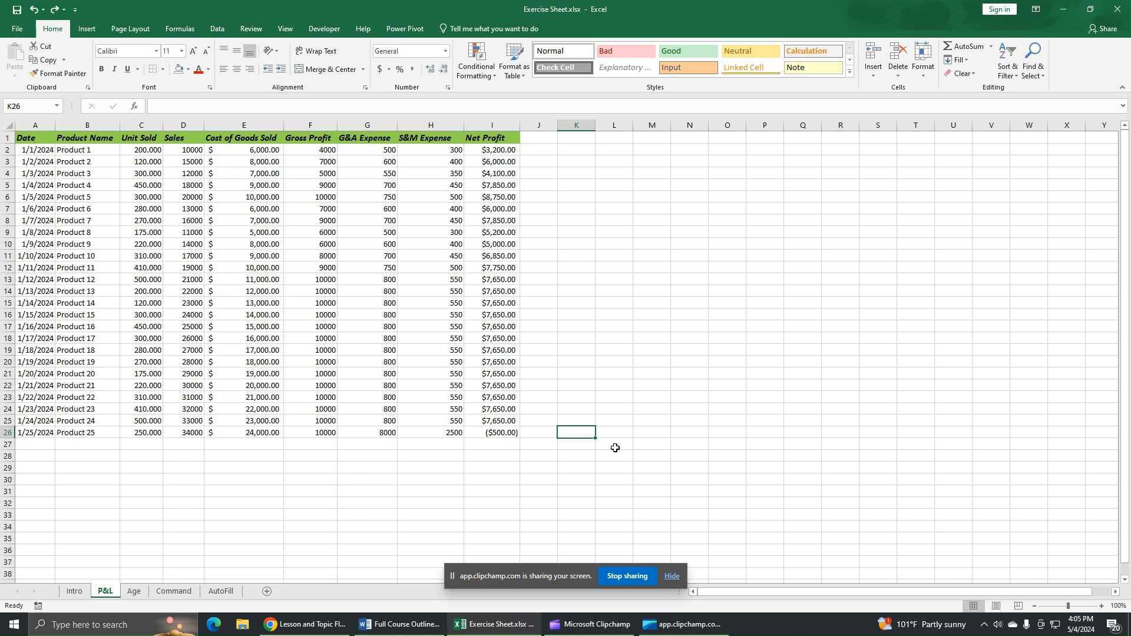
text(=)
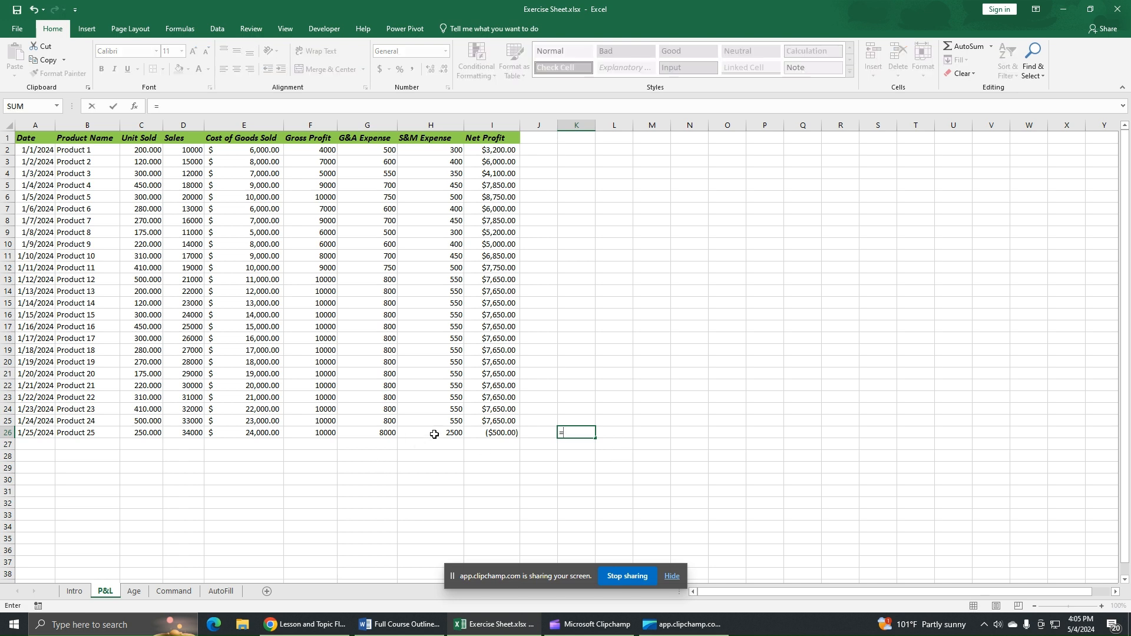
click(434, 435)
text(/)
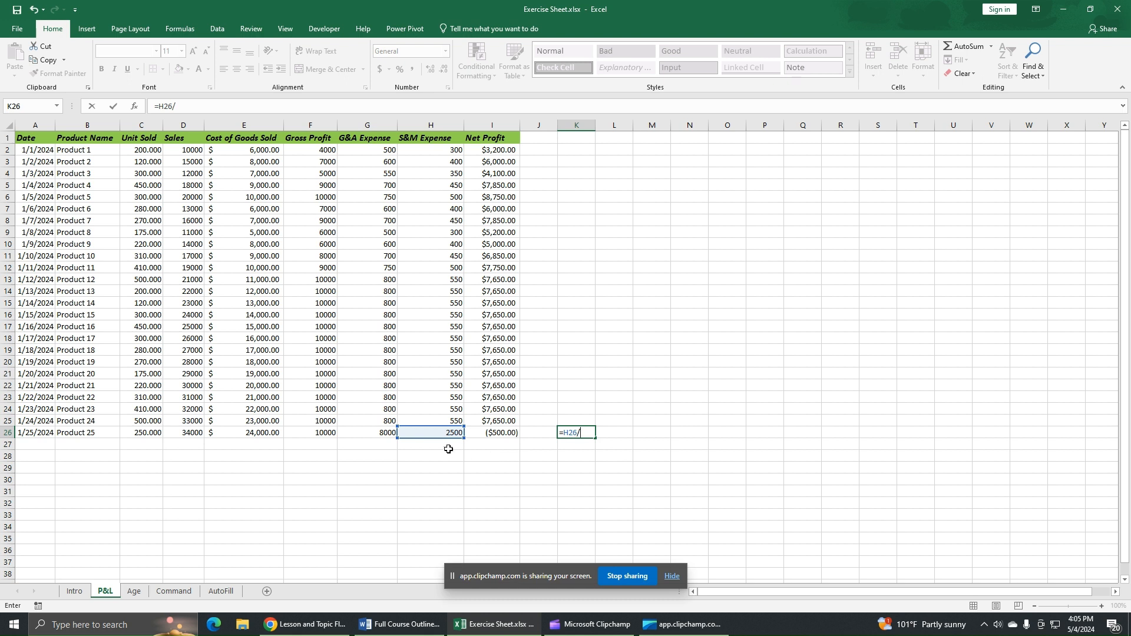
click(383, 432)
key(Return)
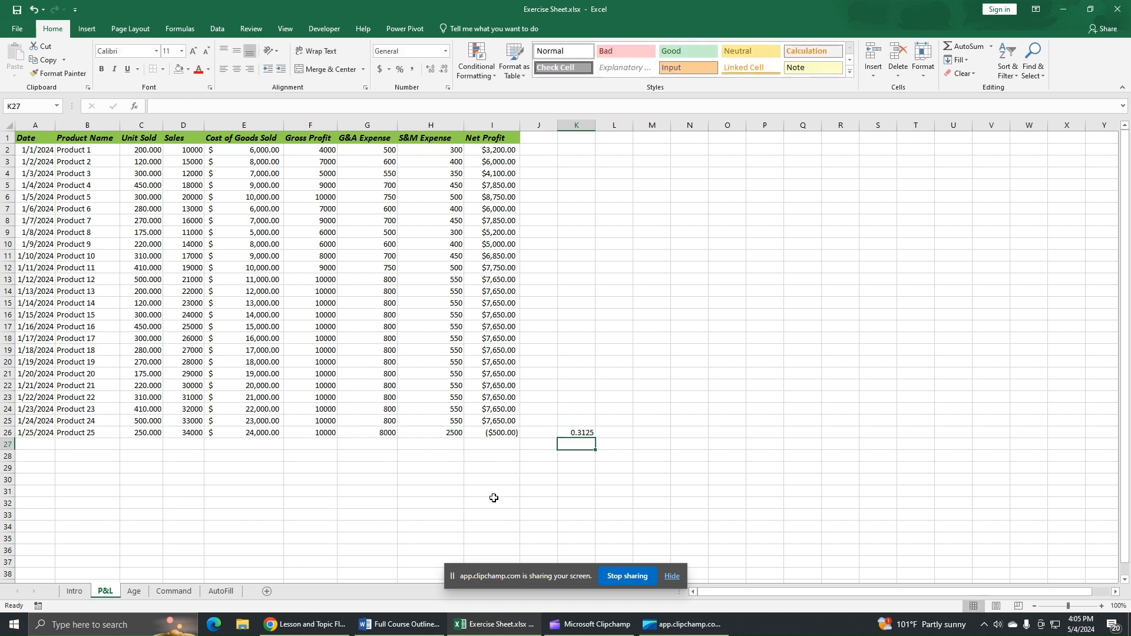
Step: Format the ratio in cell K26 as Percentage
click(580, 434)
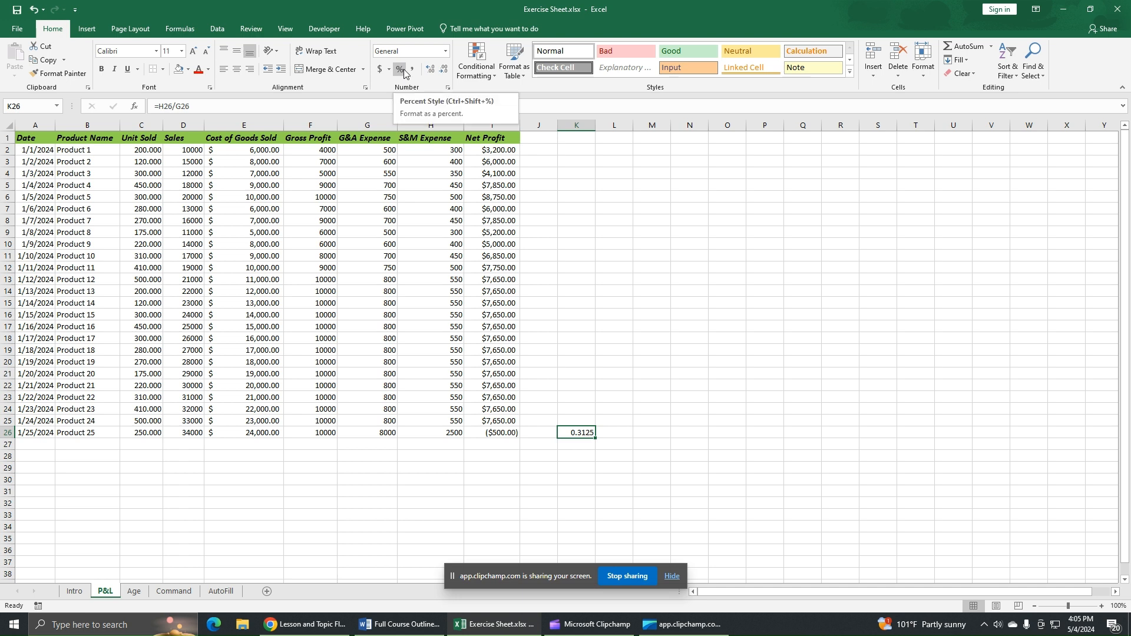
click(445, 51)
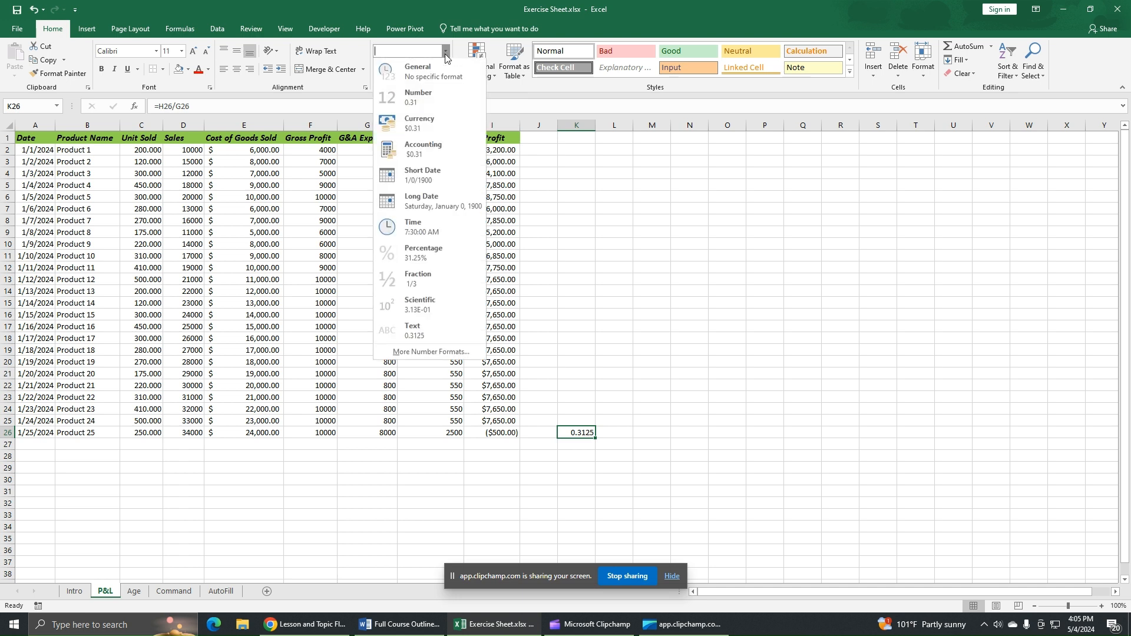
click(469, 253)
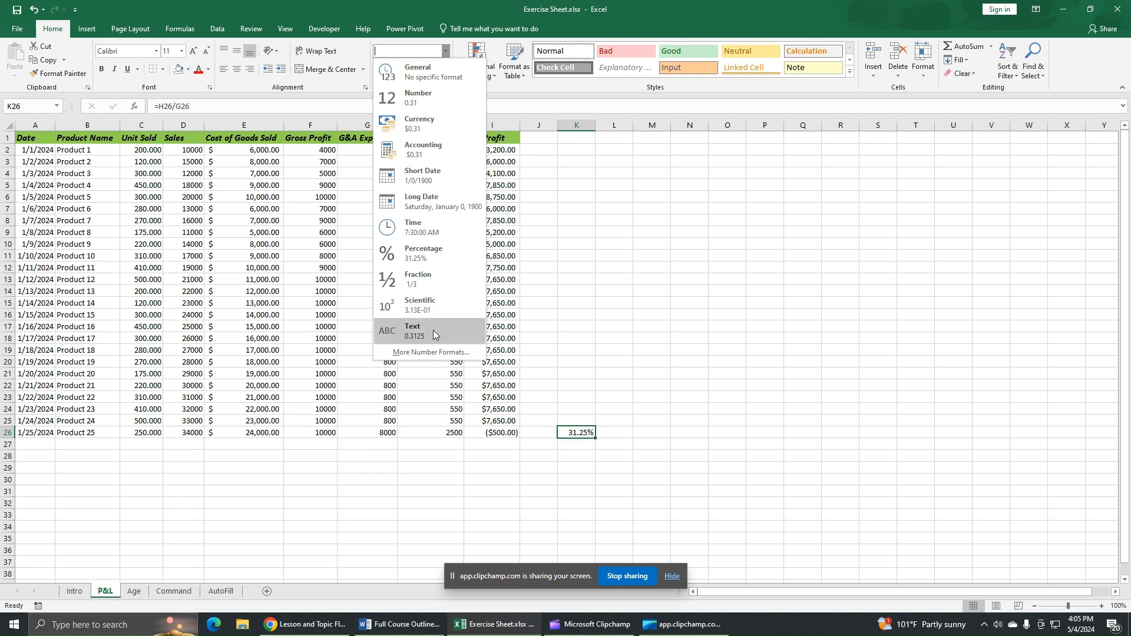
click(73, 238)
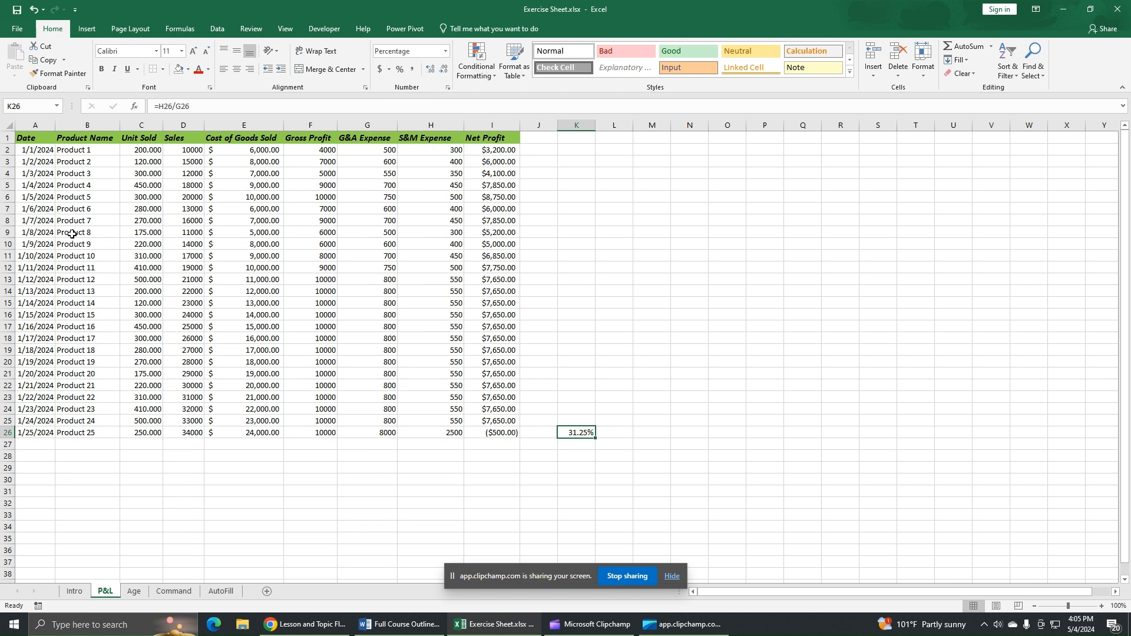
Step: Look through the available number formats for the product names in B2:B20 without changing the format
click(84, 236)
drag(90, 151, 88, 360)
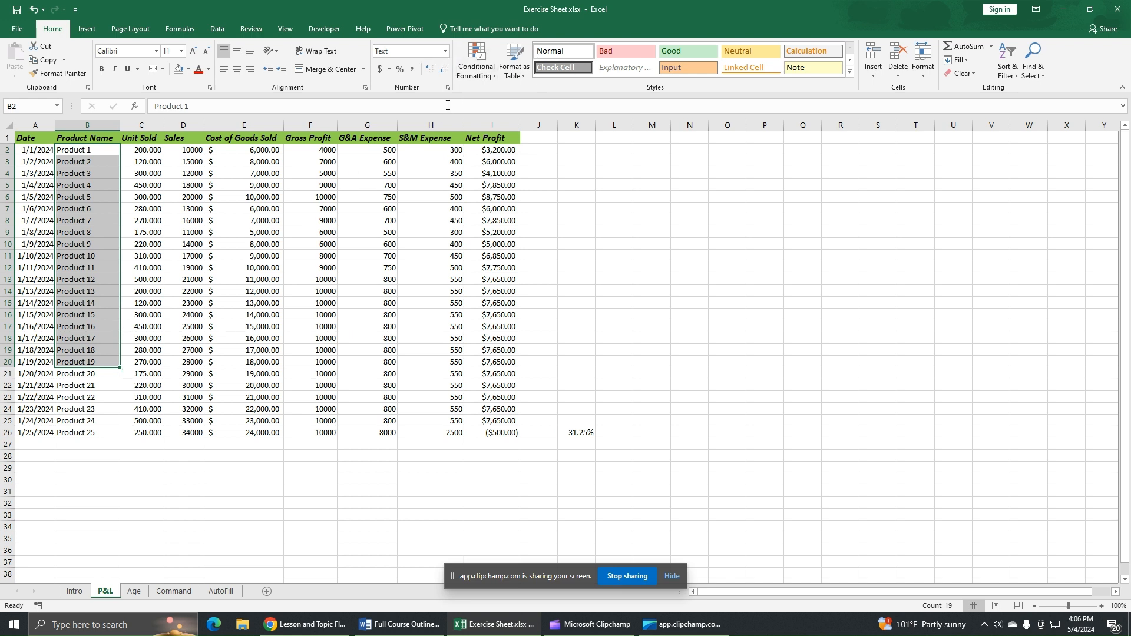
click(446, 51)
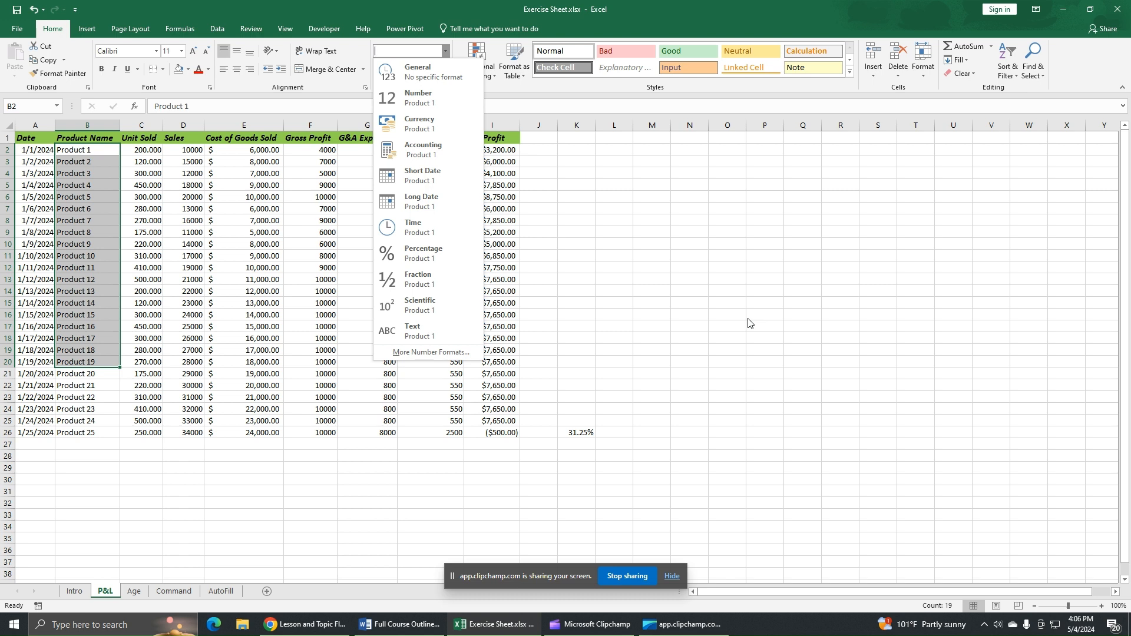
click(654, 329)
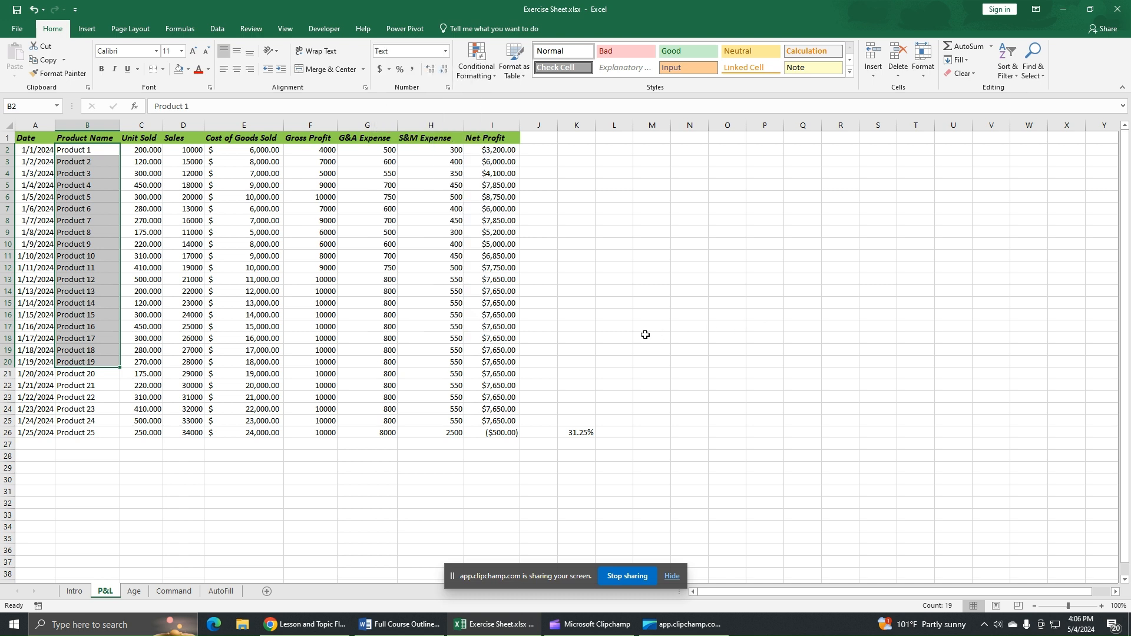
click(648, 334)
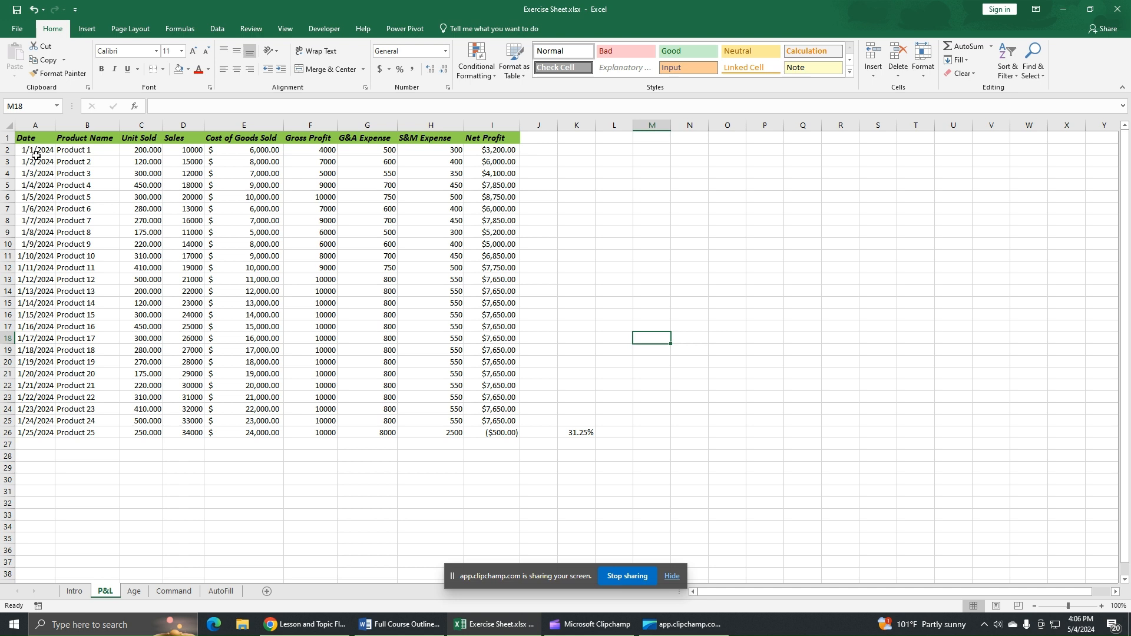
Step: Open the detailed number format settings for the dates in A2:A26 and browse the Date types
drag(36, 152, 30, 433)
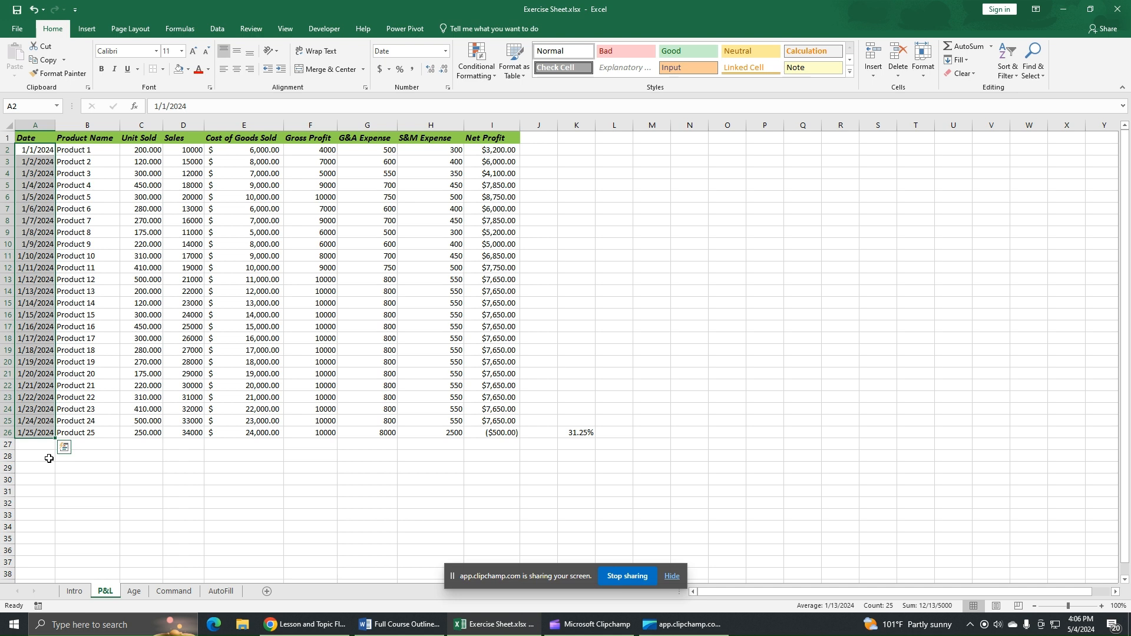
click(80, 267)
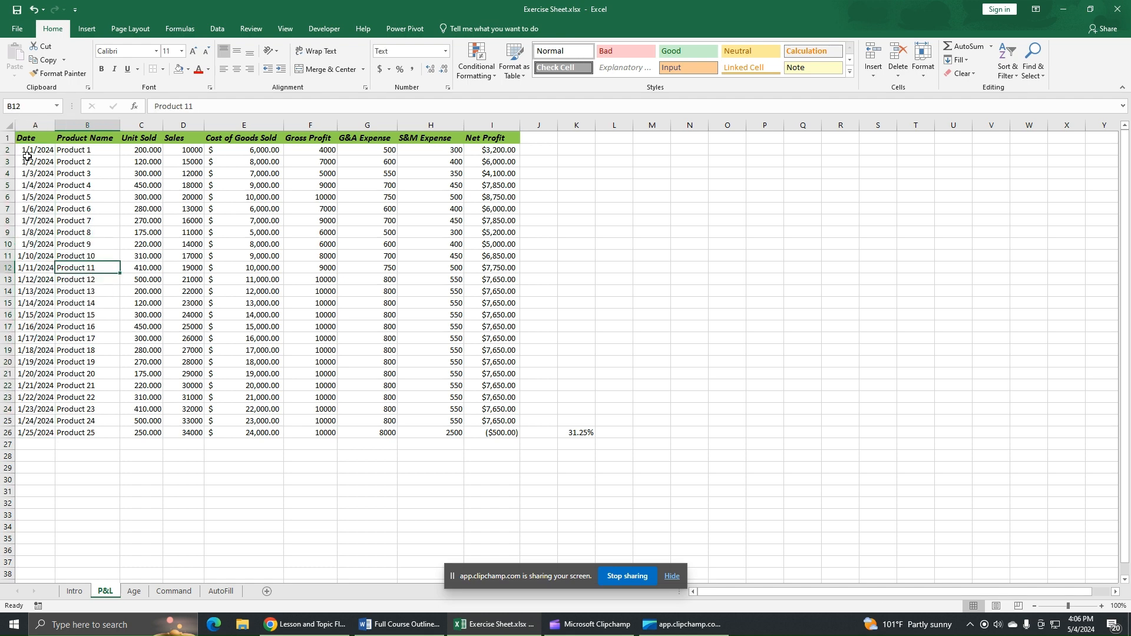
drag(27, 154, 33, 435)
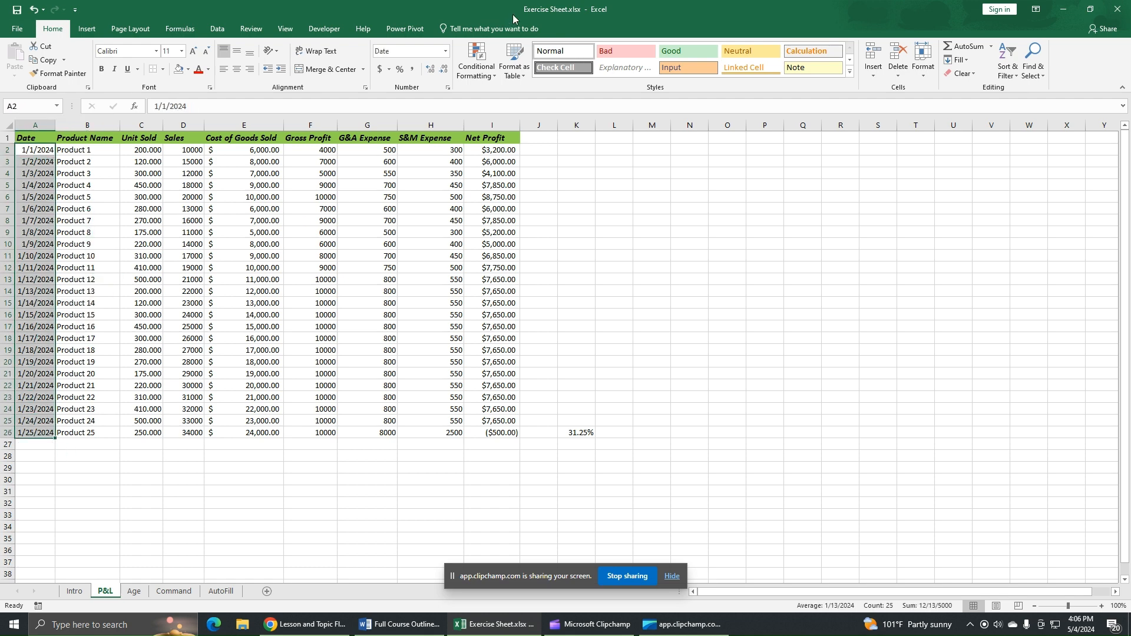
click(447, 88)
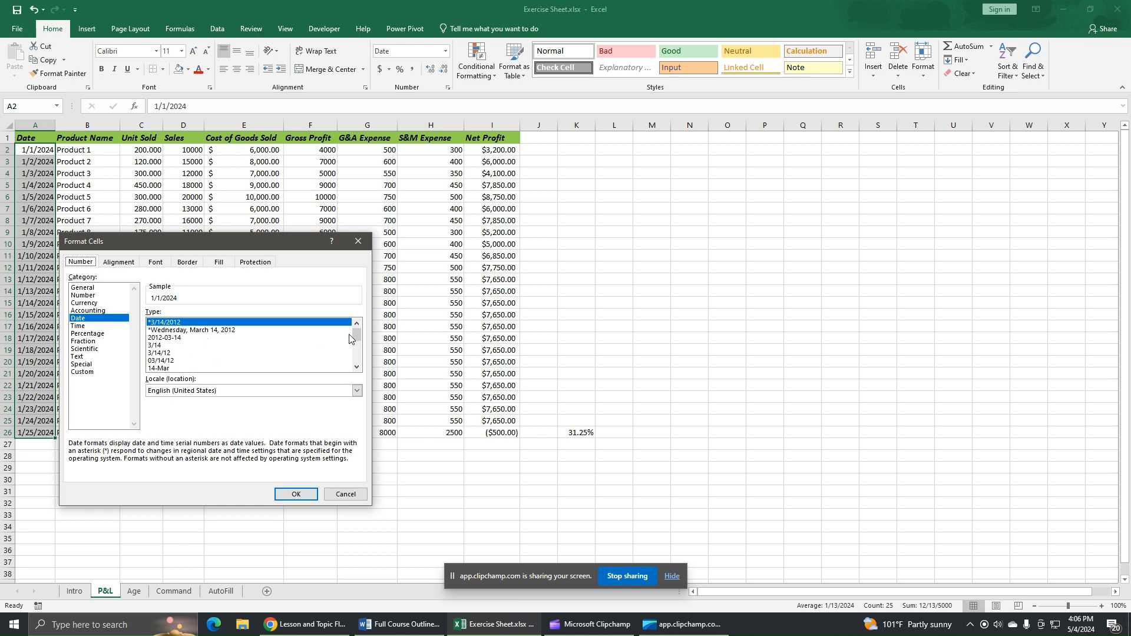
drag(356, 340, 357, 360)
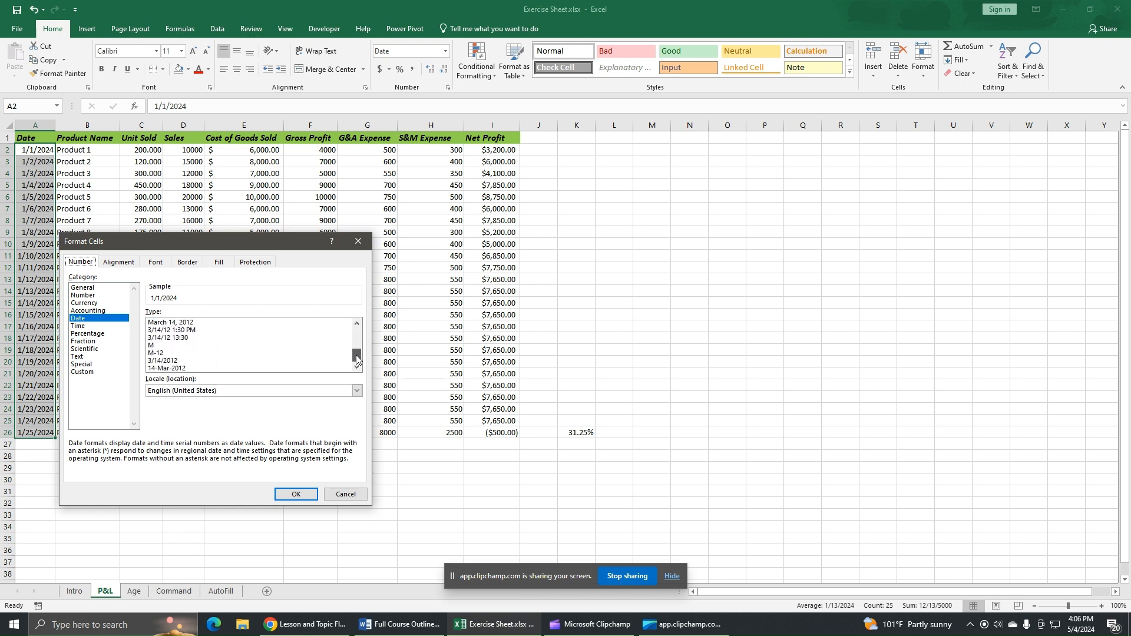
Step: Apply the custom number format dd/mm/yyyy to the dates in A2:A26
click(86, 372)
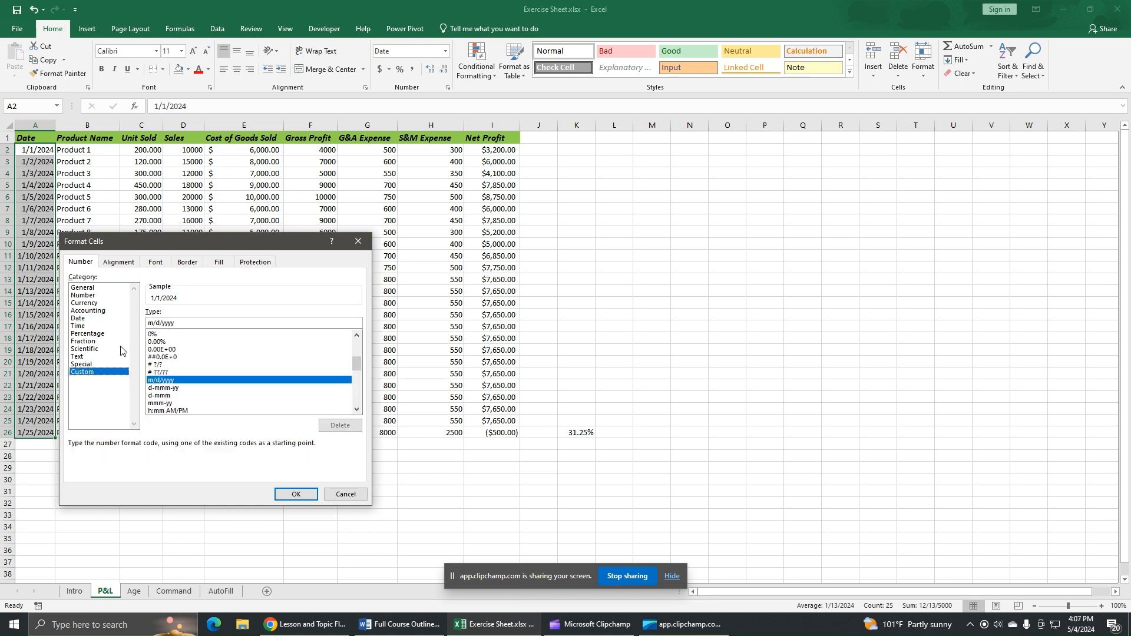
click(153, 323)
key(BackSpace)
text(dd)
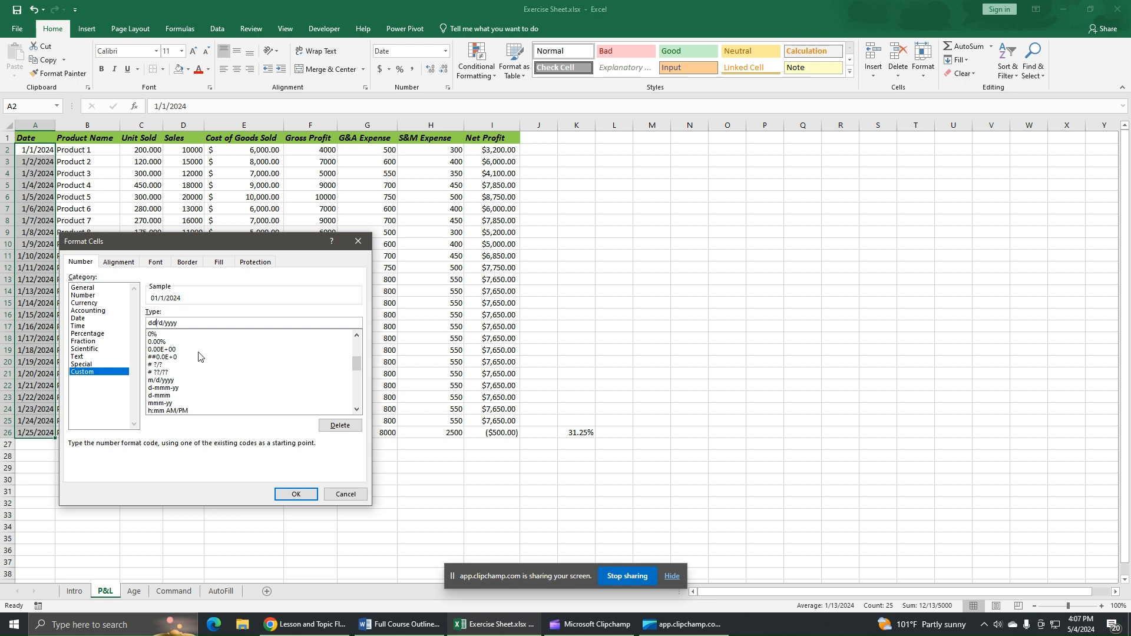
key(BackSpace)
text(mm)
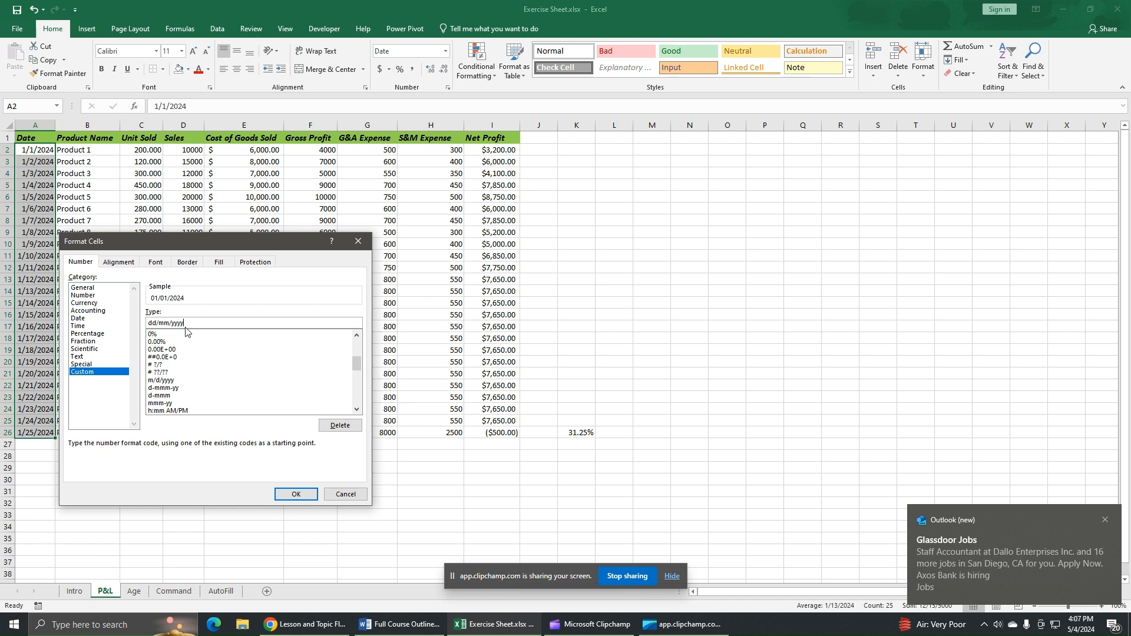
click(296, 495)
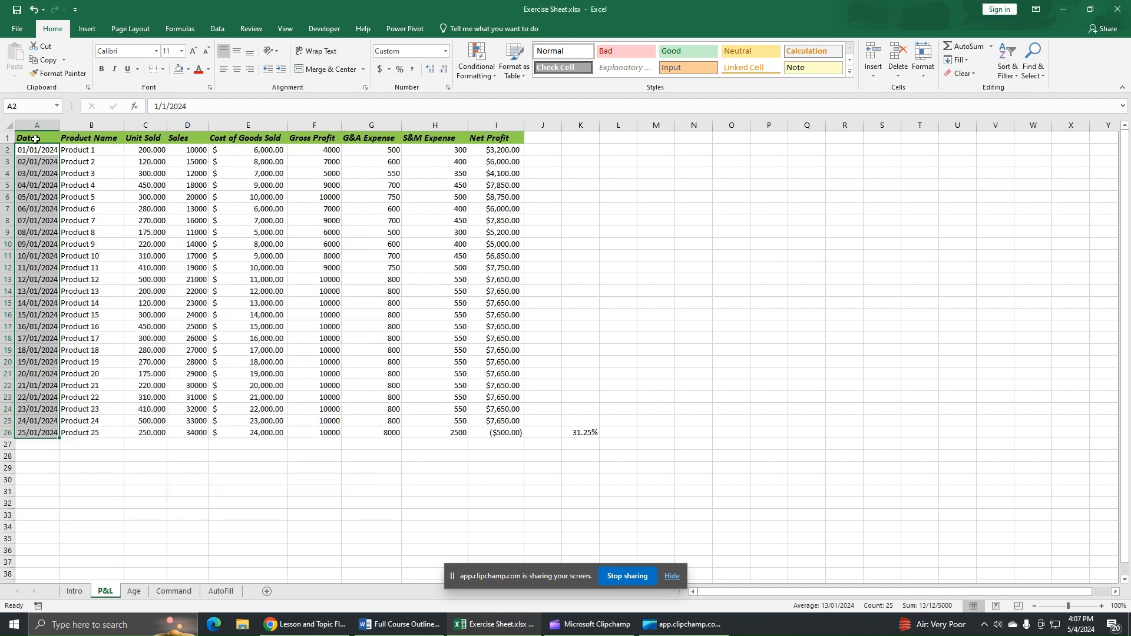